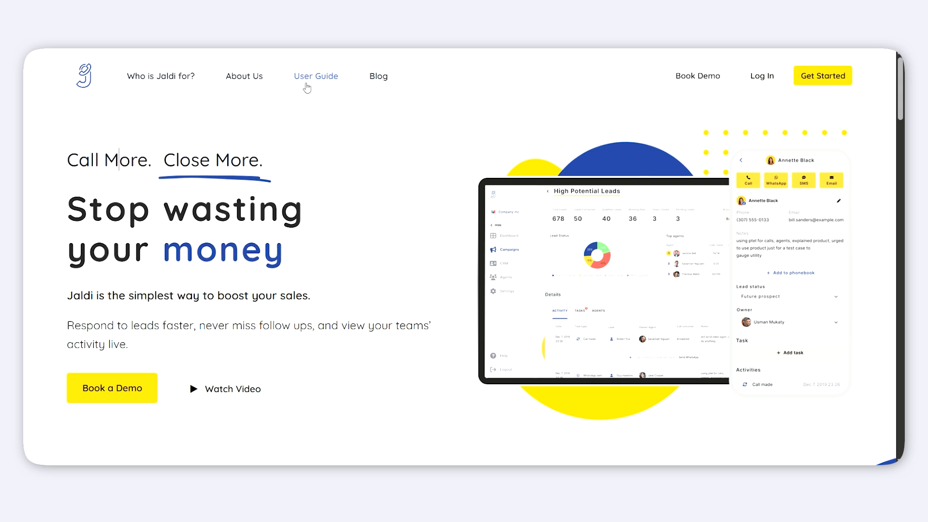
Step: Open the Jaldi website's User Guide and look through its help categories and article lists
click(306, 87)
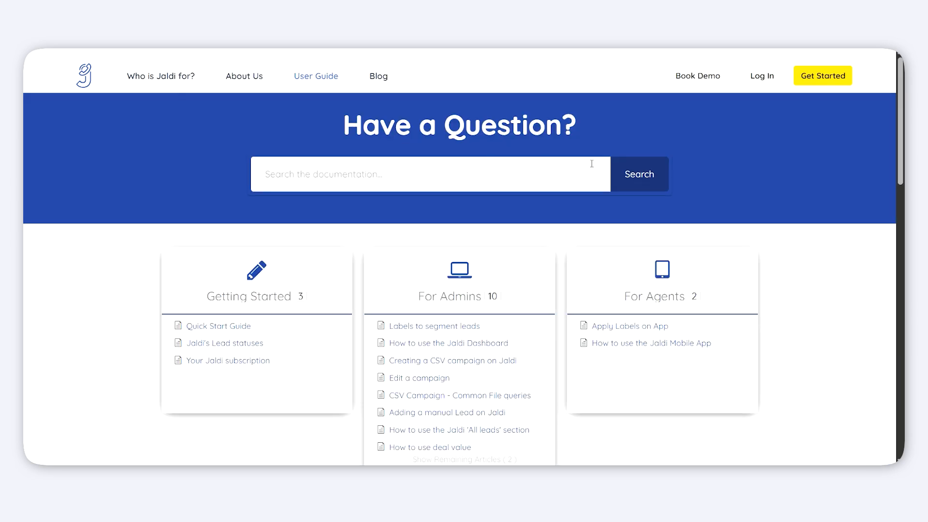
scroll(703, 153, down, 1)
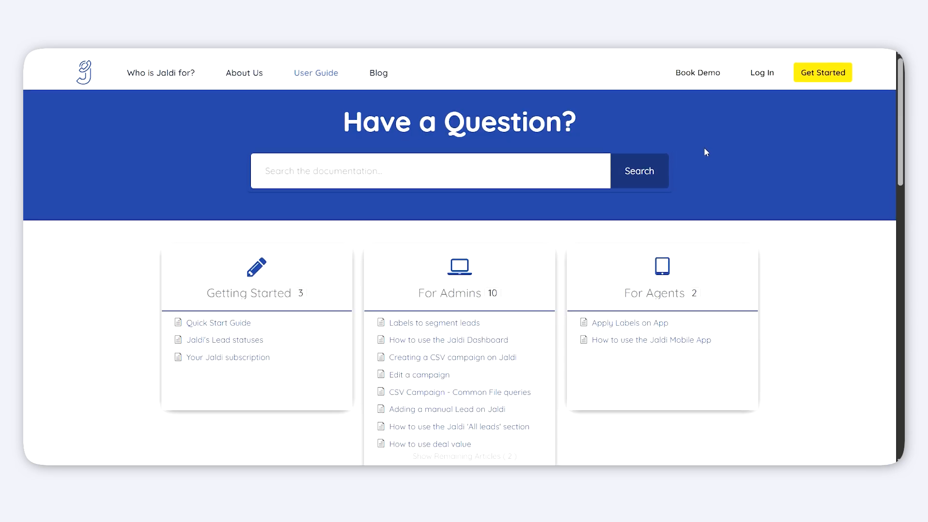
scroll(703, 140, down, 1)
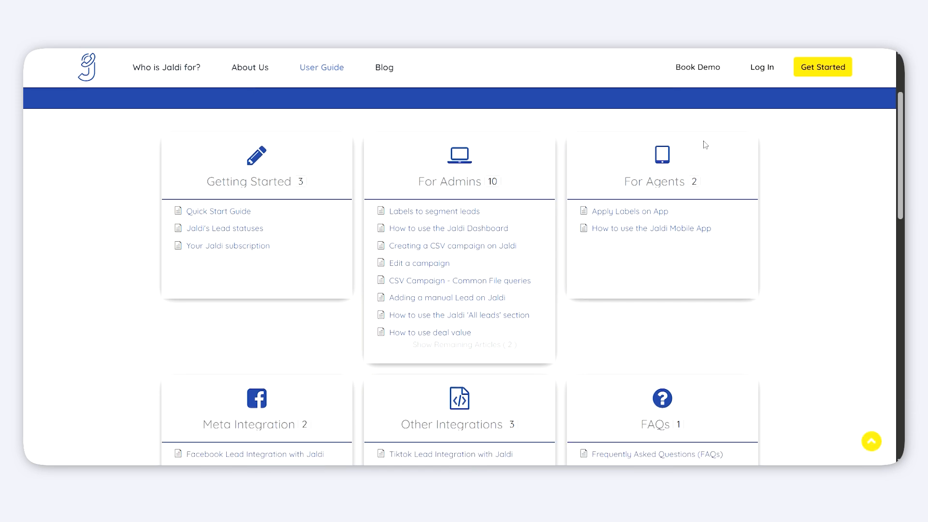
scroll(705, 144, down, 1)
scroll(705, 145, down, 1)
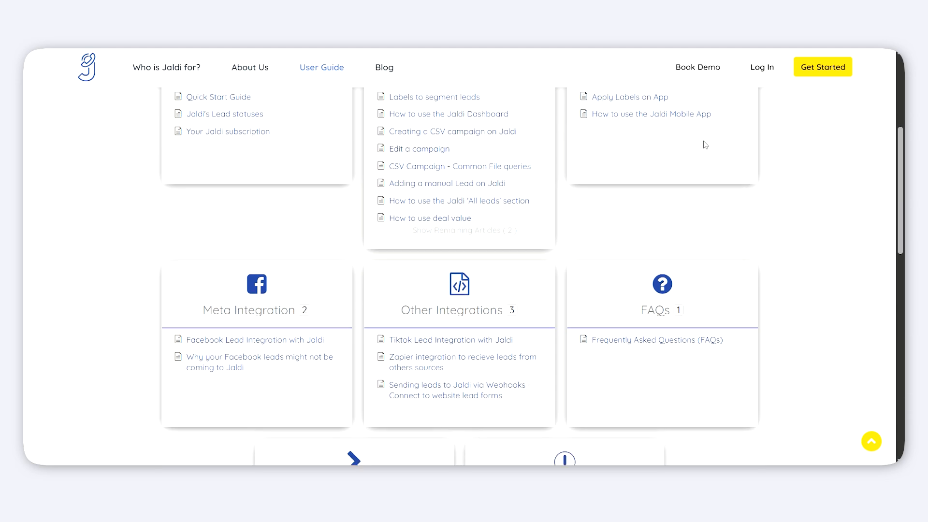
scroll(707, 143, down, 1)
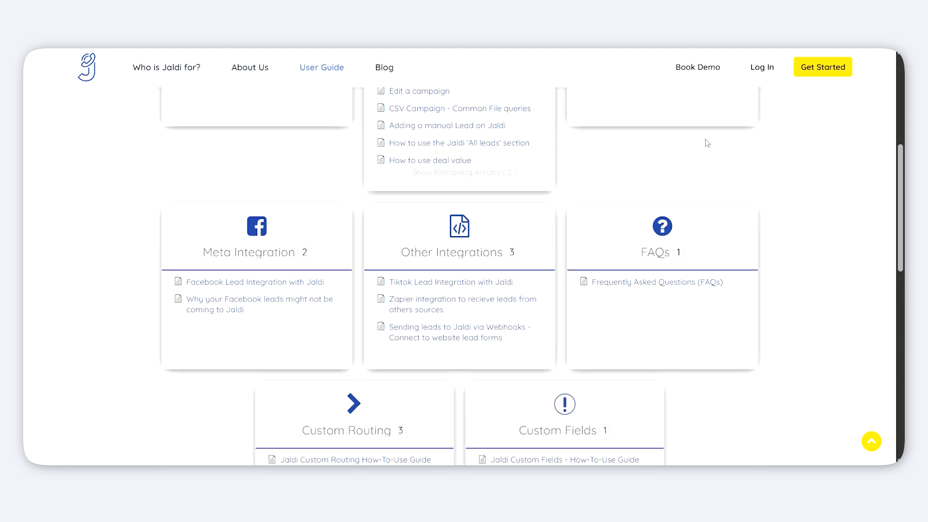
scroll(707, 143, down, 1)
scroll(707, 143, down, 1)
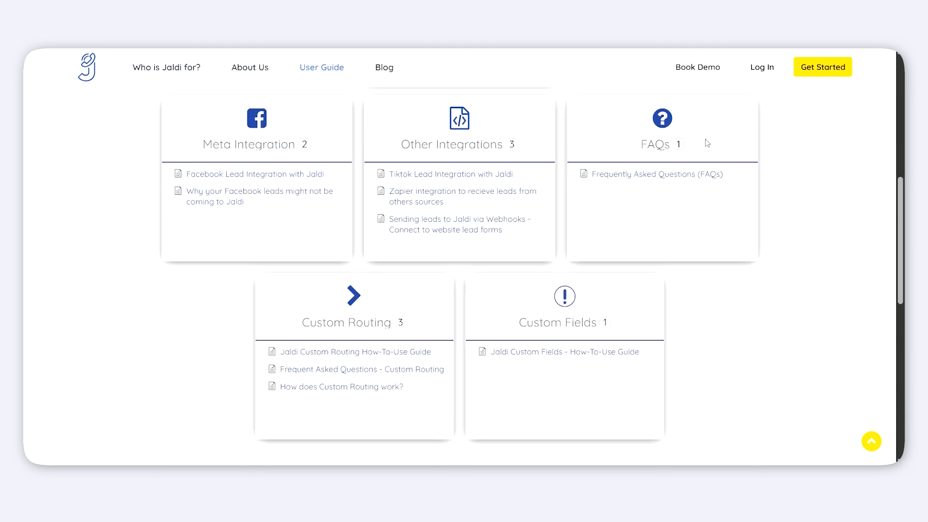
scroll(707, 143, down, 1)
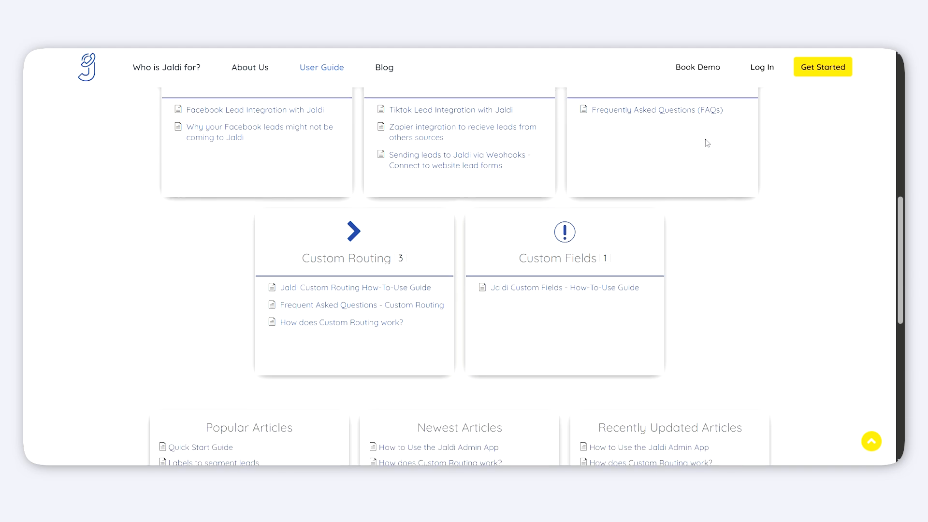
scroll(707, 143, down, 1)
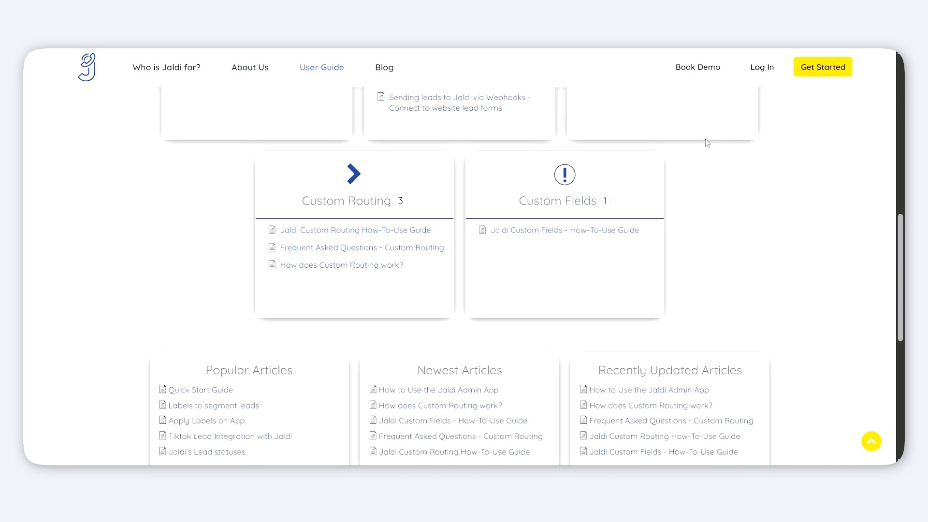
Step: Open the website's Blog and browse its featured articles
click(389, 70)
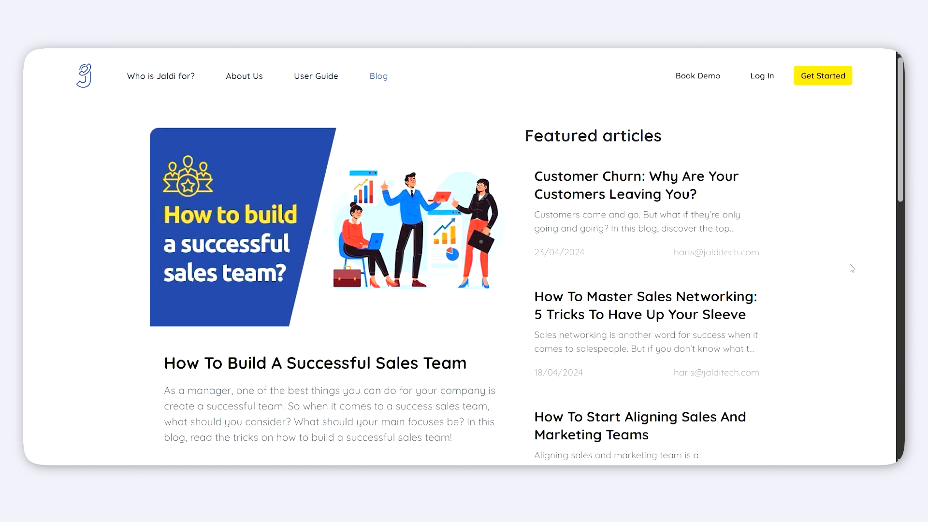
scroll(811, 242, down, 2)
scroll(810, 243, down, 2)
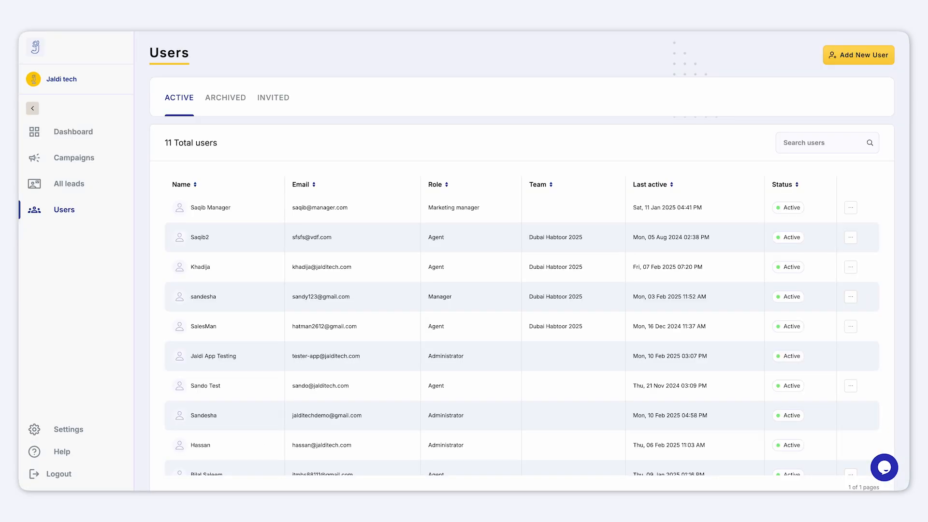
Step: Open the form for a new account in Users and review the available roles, keeping Agent selected
click(85, 214)
click(853, 70)
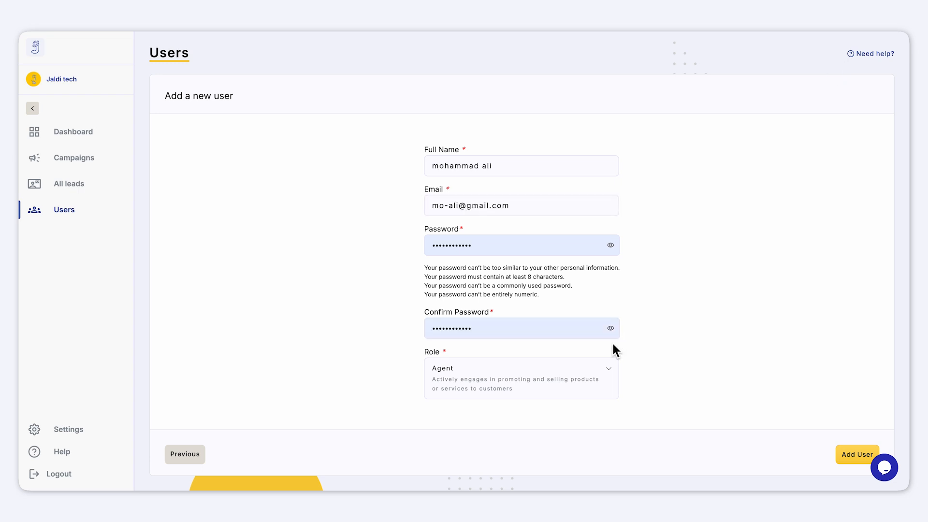
click(609, 371)
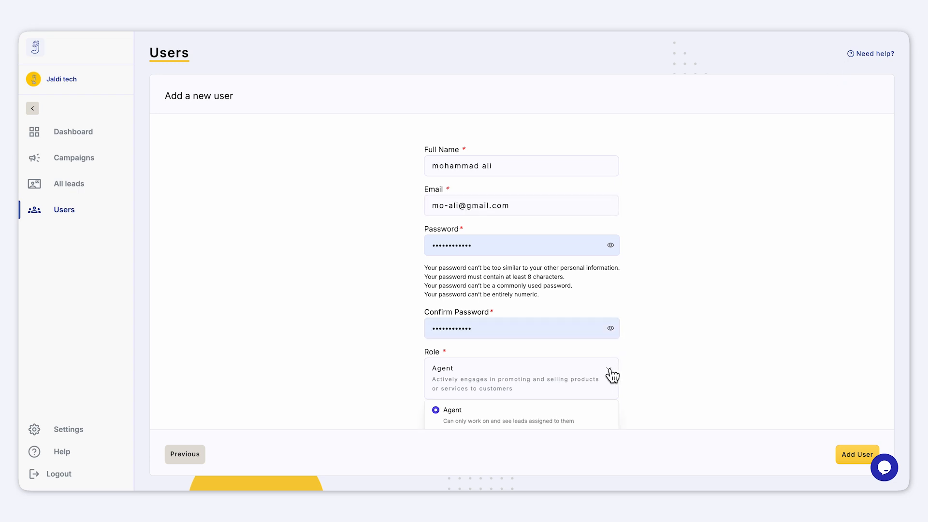
scroll(612, 375, down, 2)
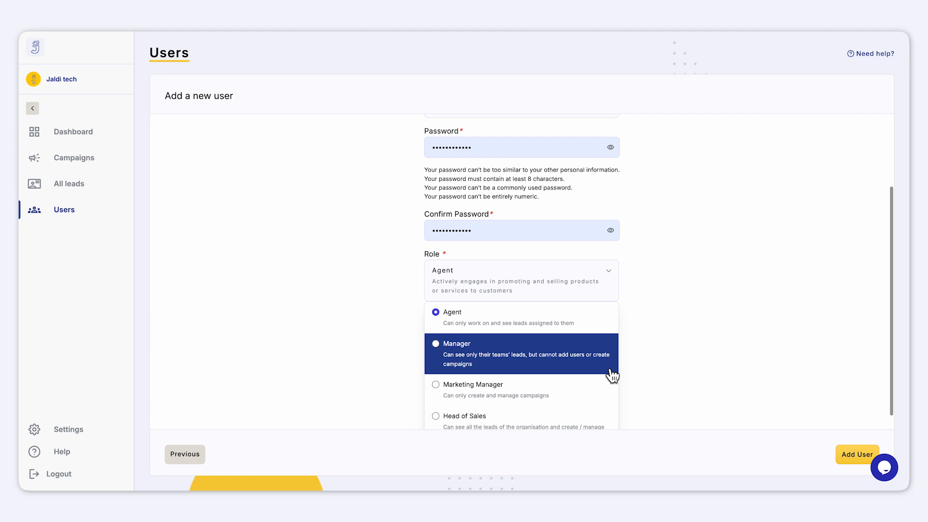
click(603, 286)
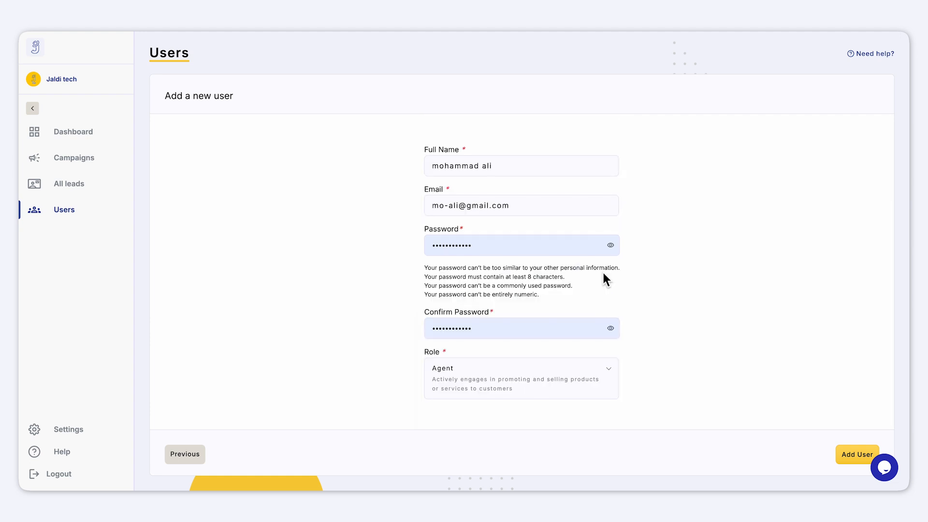
click(611, 370)
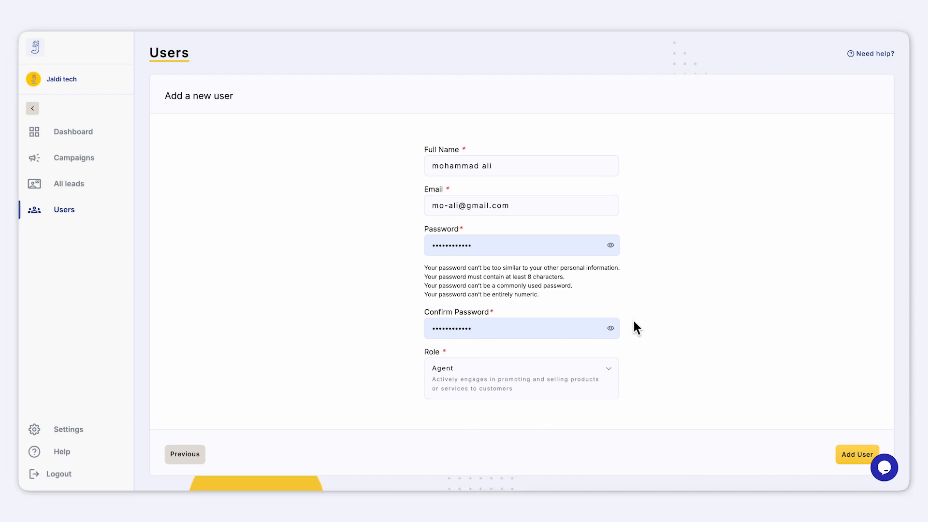
click(613, 375)
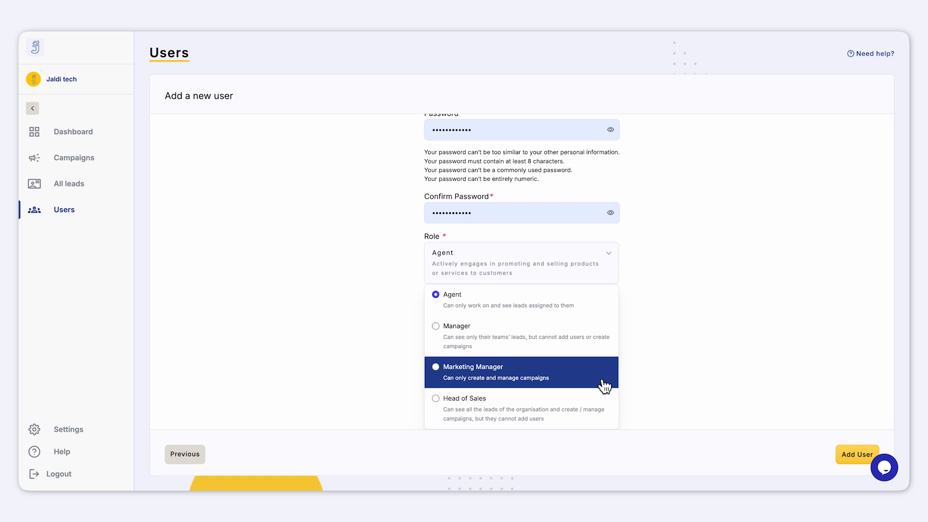
click(589, 306)
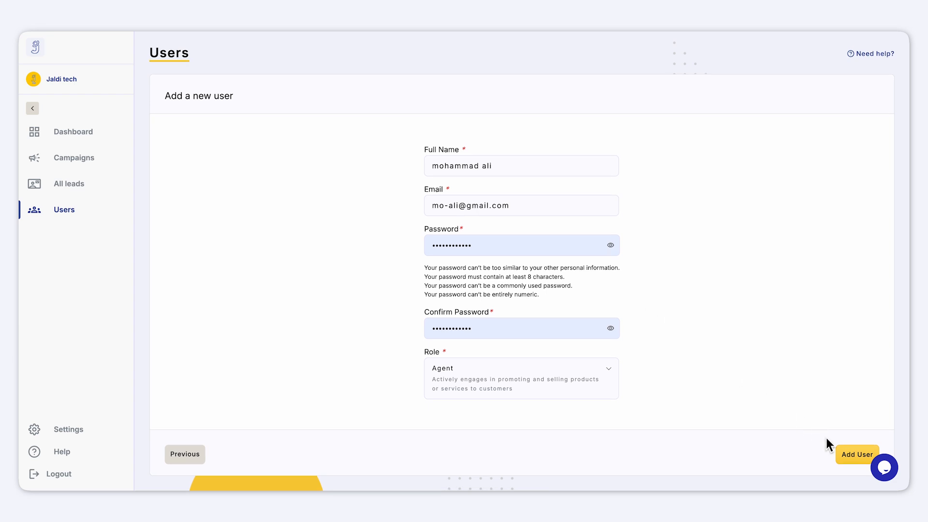
Step: Add the new user with the completed details and save the login in the browser's password manager
click(845, 466)
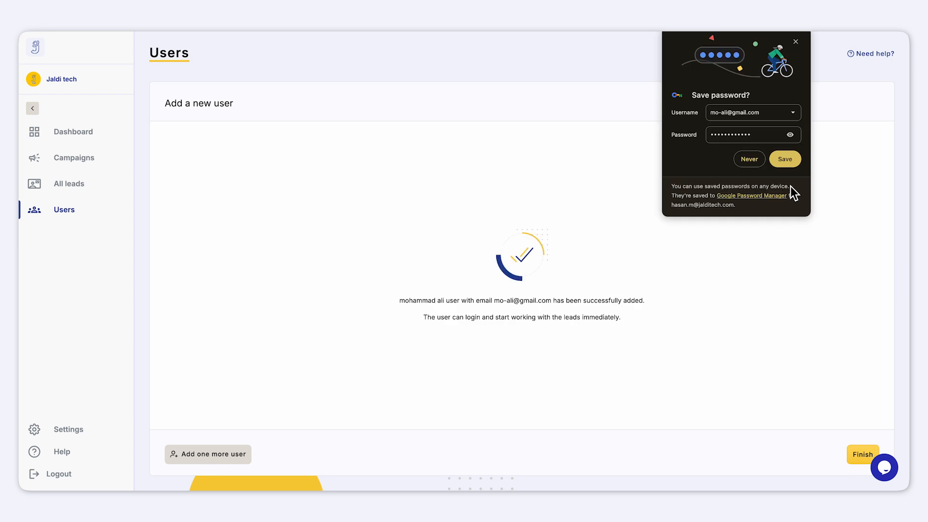
click(784, 162)
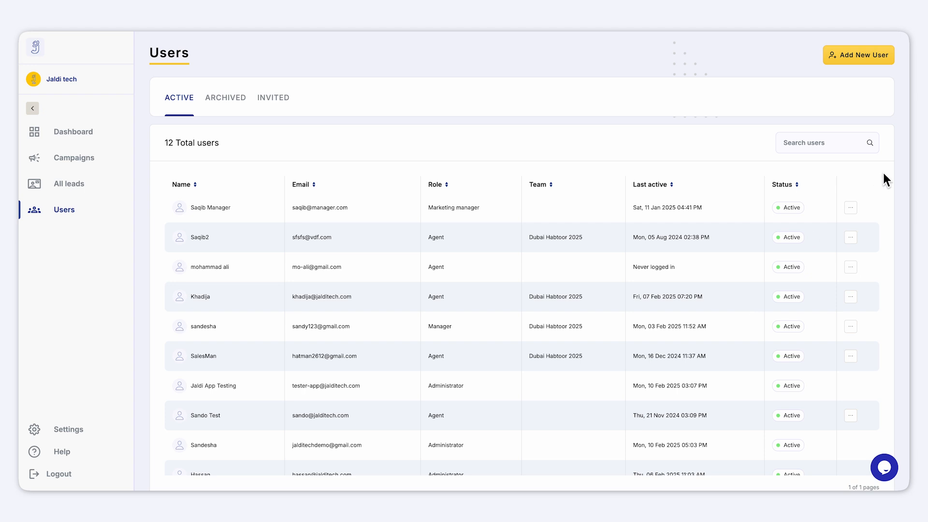
Step: Review the active users list and check the account actions offered for the first user
scroll(883, 174, down, 2)
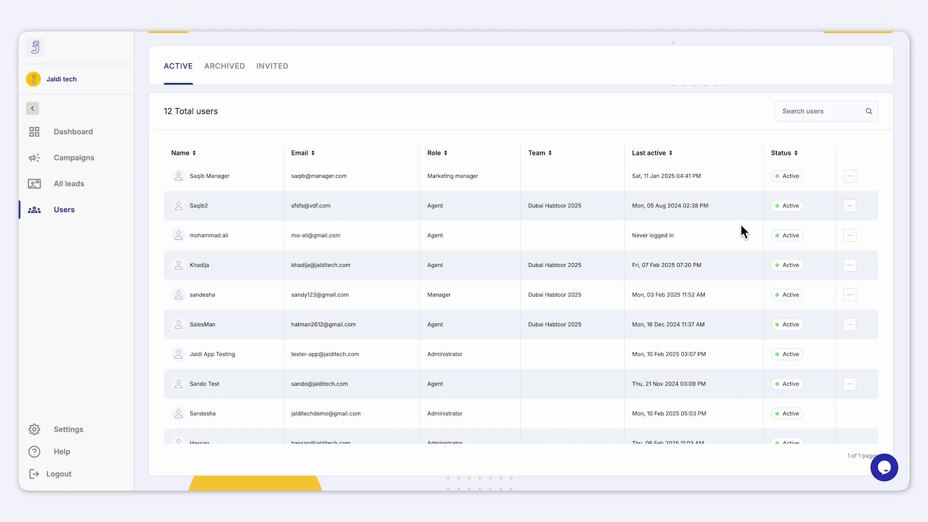
click(850, 177)
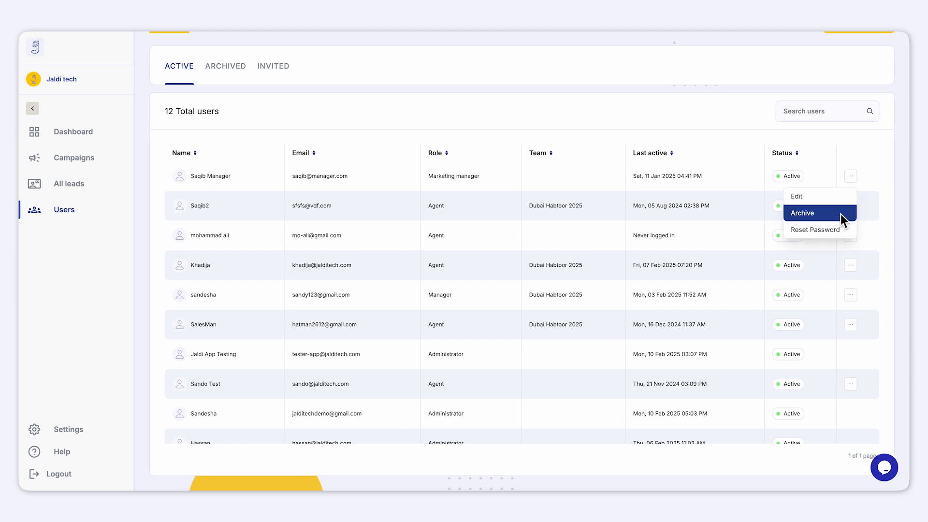
click(867, 159)
scroll(867, 159, up, 2)
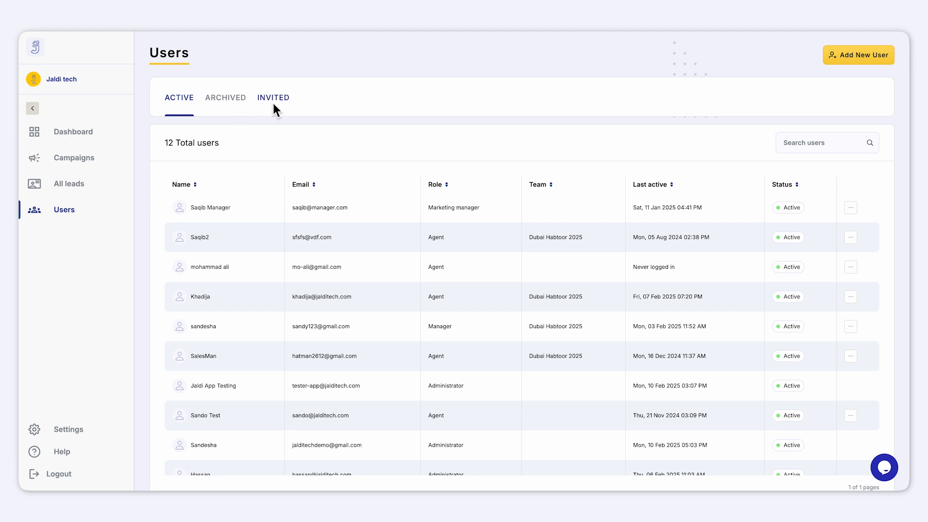
scroll(299, 246, down, 3)
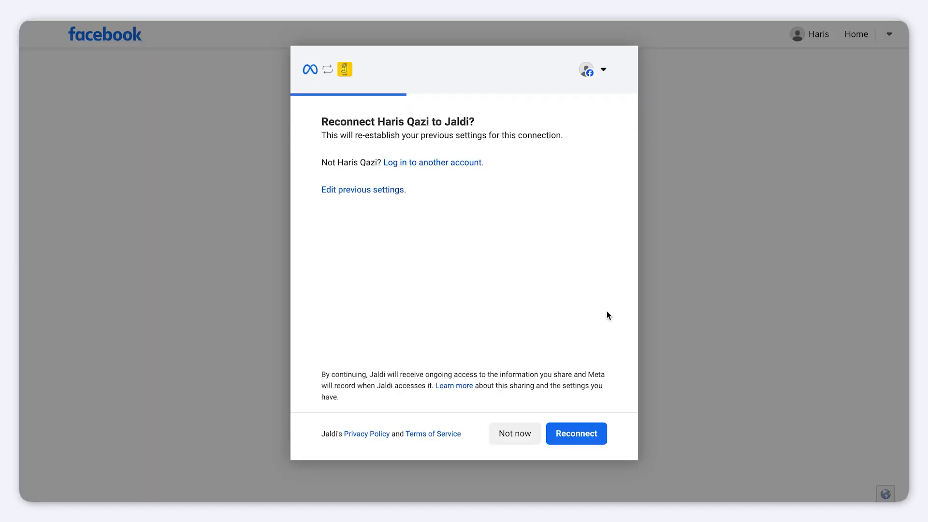
Step: Reconnect the Facebook account to Jaldi and integrate the Jaldi Technology Ad Account UK
click(585, 428)
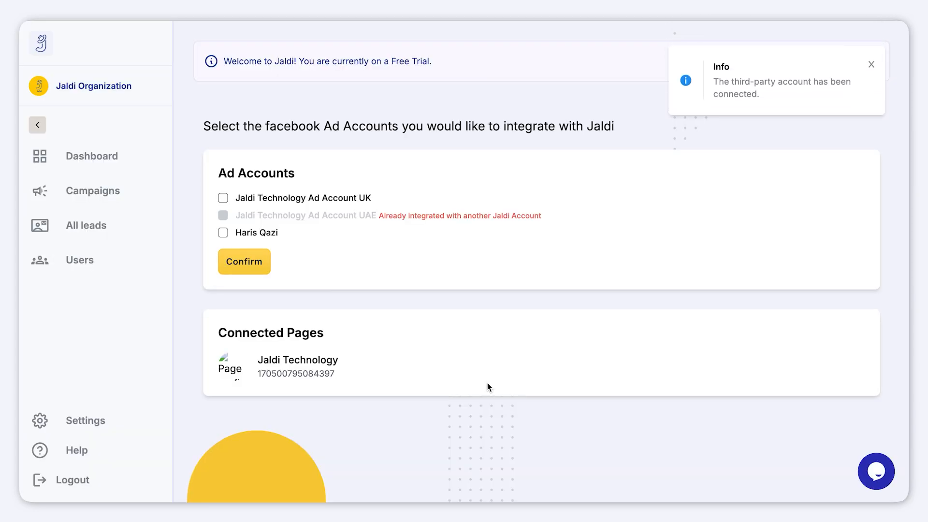
click(222, 197)
click(244, 262)
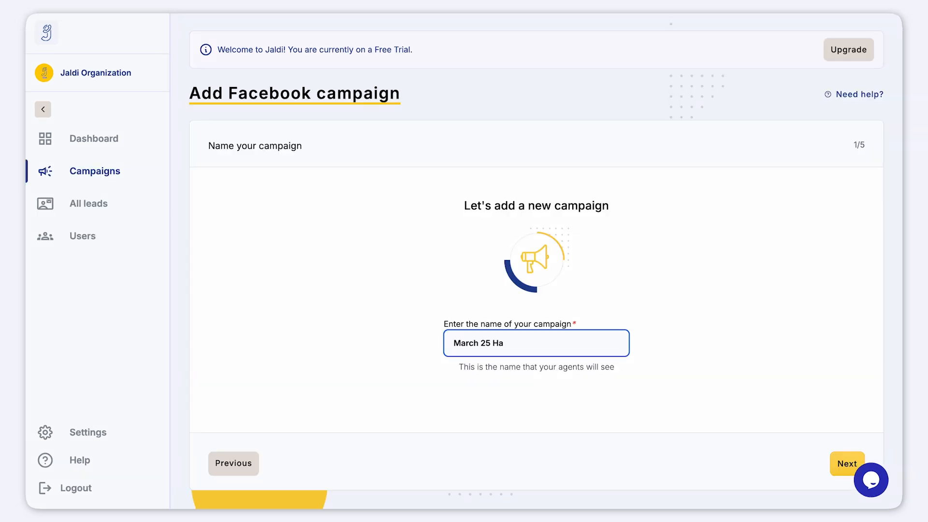
Step: Name the Facebook campaign March 25 Habtoor and select the Real Estate (Niche) - Decision Makers ads from the UAE ad account's Campaign 45
text(btoor)
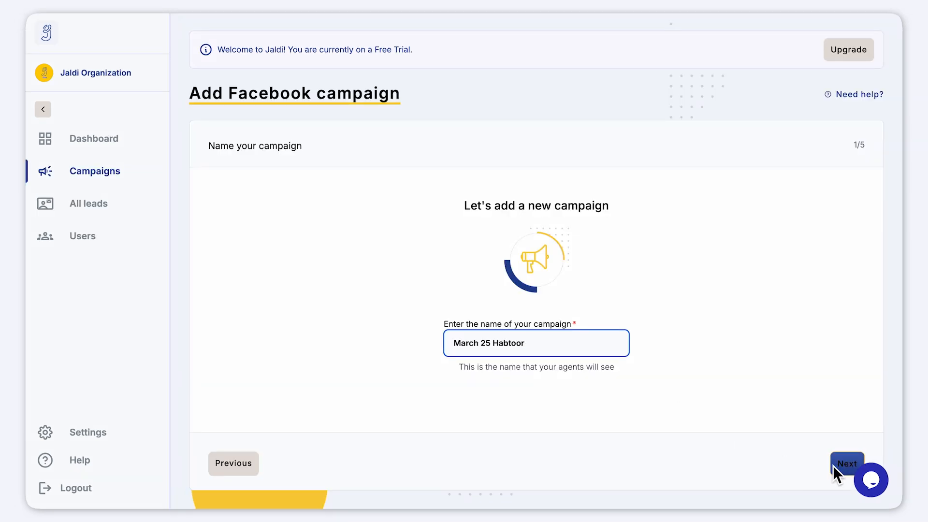
click(836, 468)
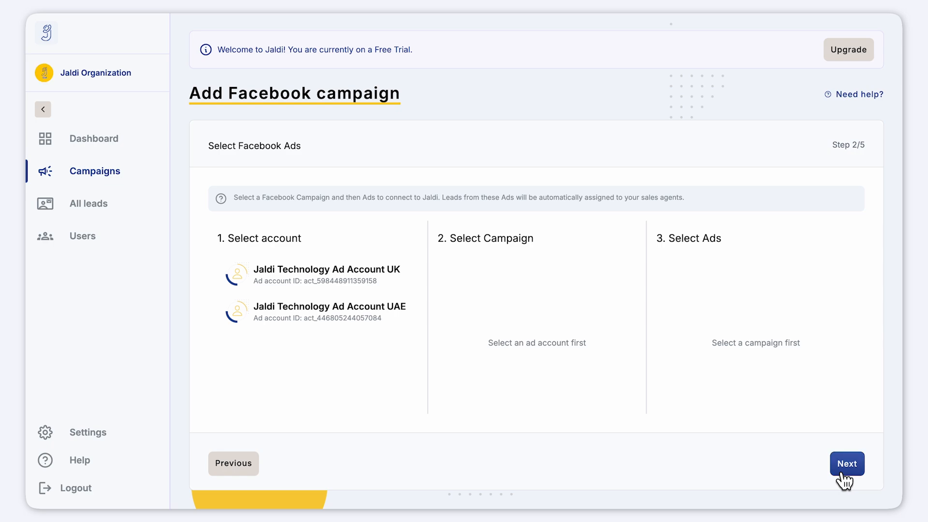
click(368, 309)
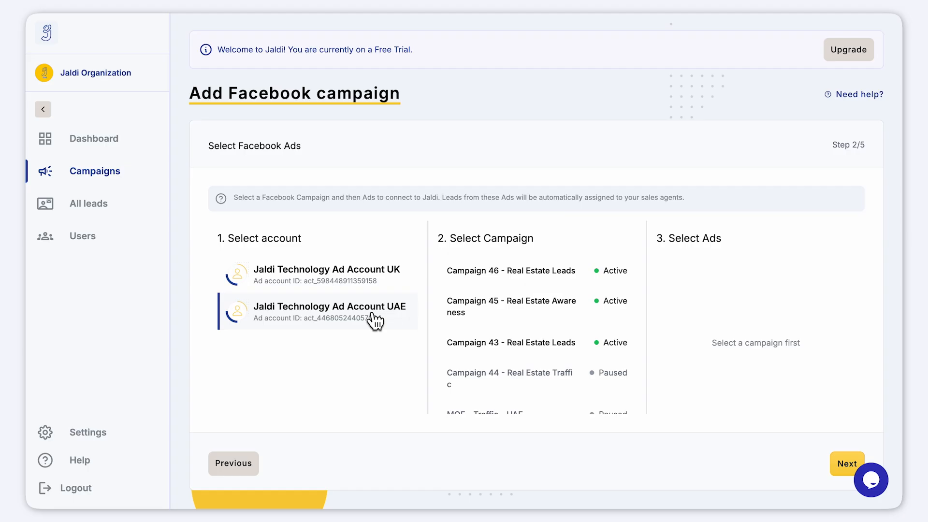
click(512, 311)
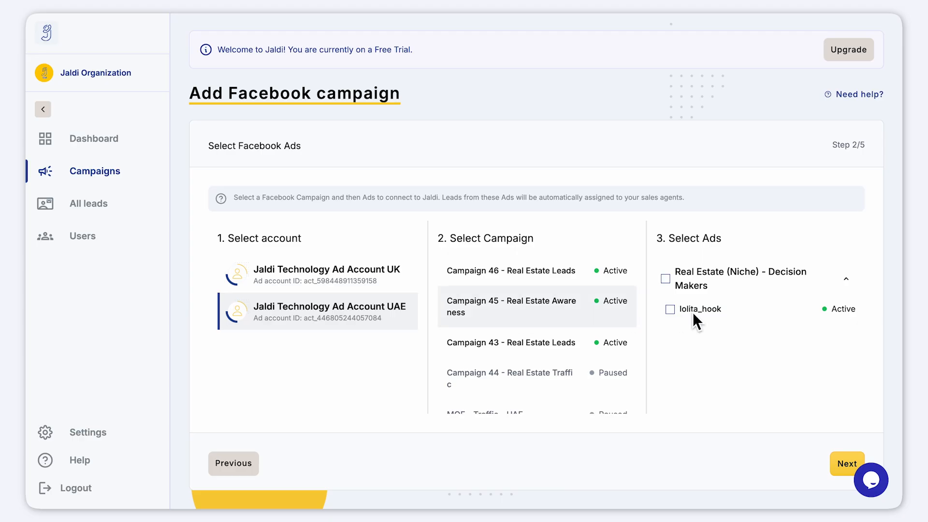
click(665, 279)
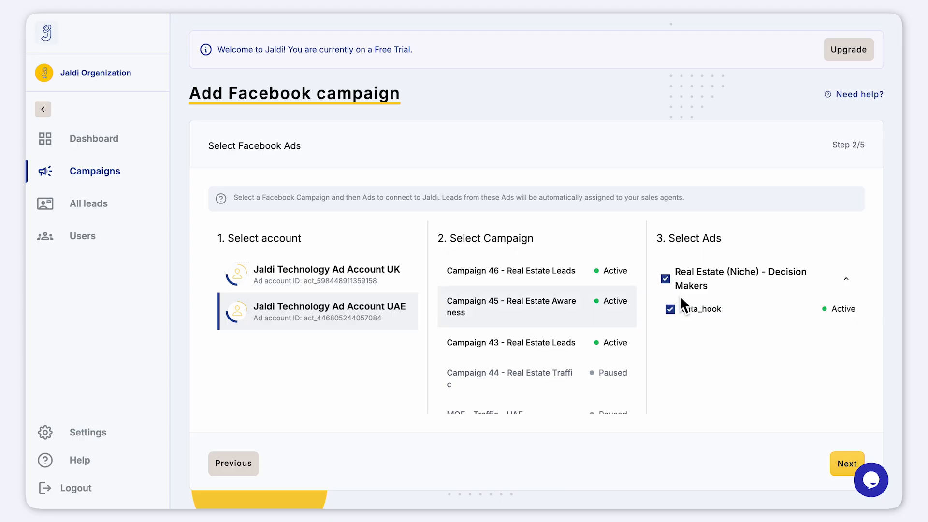
click(841, 476)
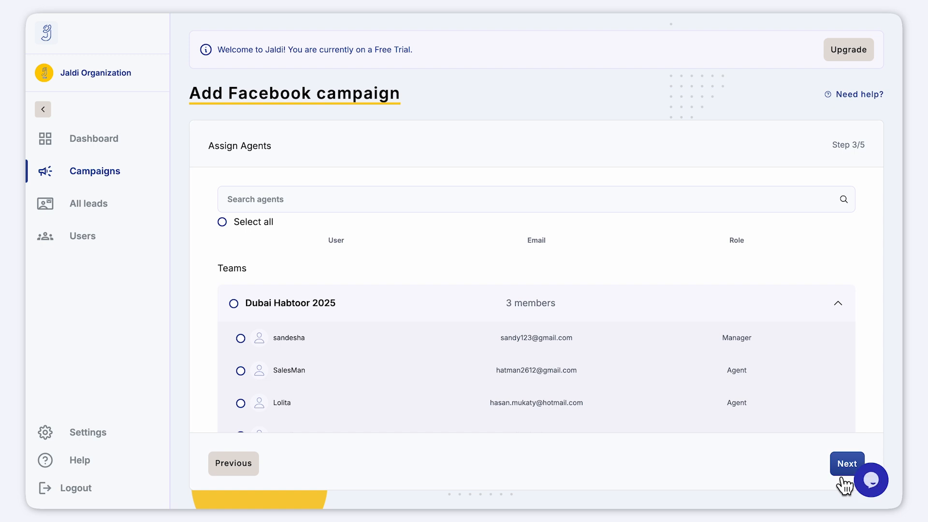
Step: Assign the whole Dubai Habtoor 2025 team plus the first administrator in the Agents list to the campaign, and continue to the rules
scroll(404, 348, down, 3)
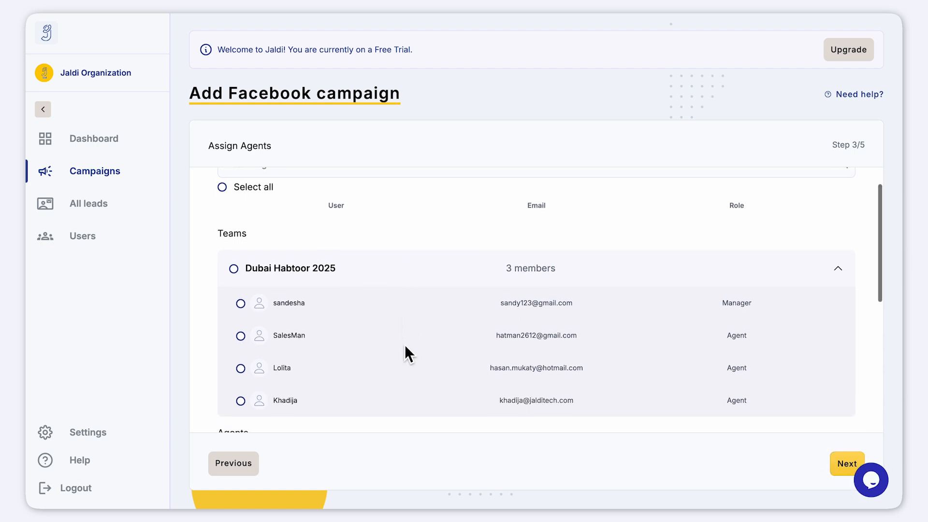
click(234, 216)
scroll(261, 319, down, 6)
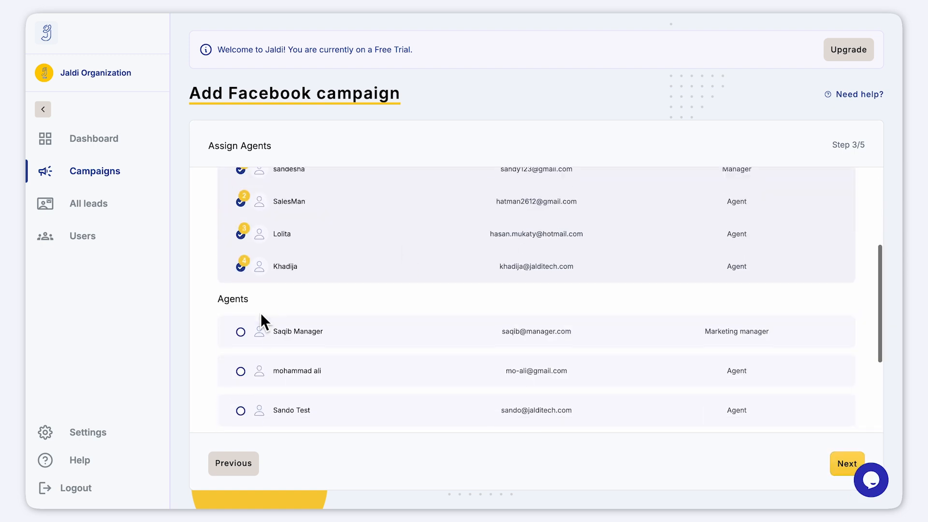
click(241, 400)
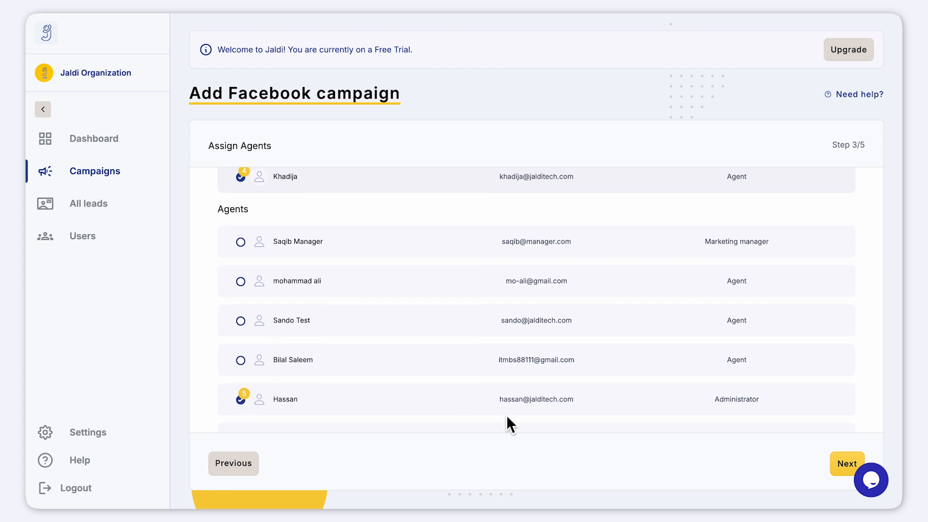
click(836, 473)
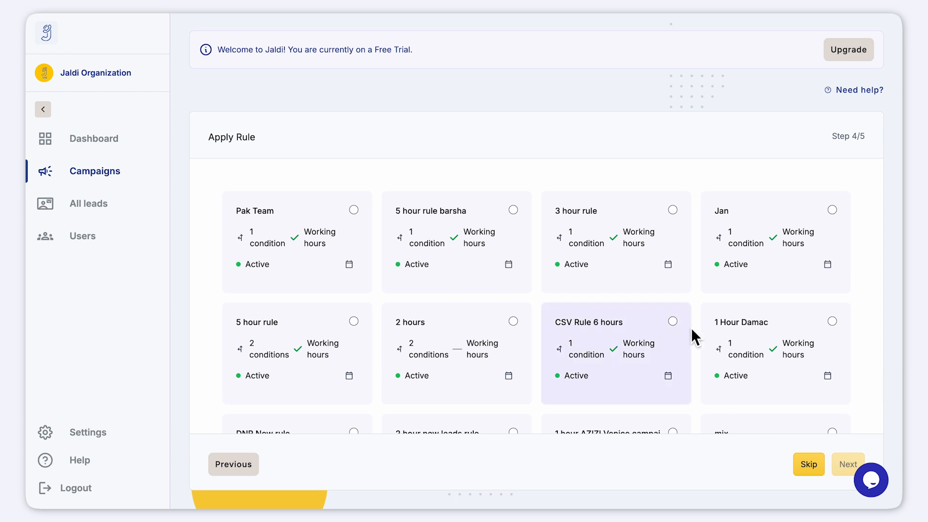
scroll(691, 314, down, 2)
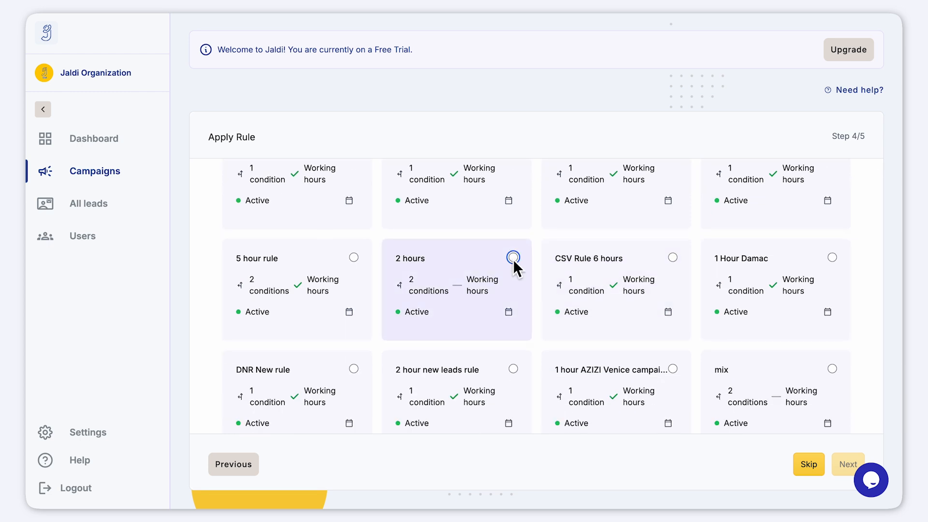
click(513, 259)
scroll(615, 314, down, 1)
click(672, 344)
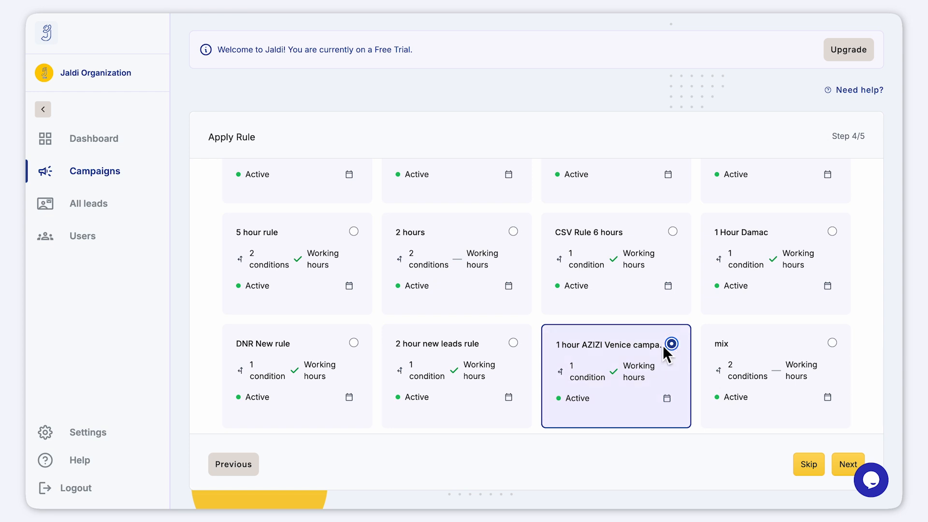
click(521, 344)
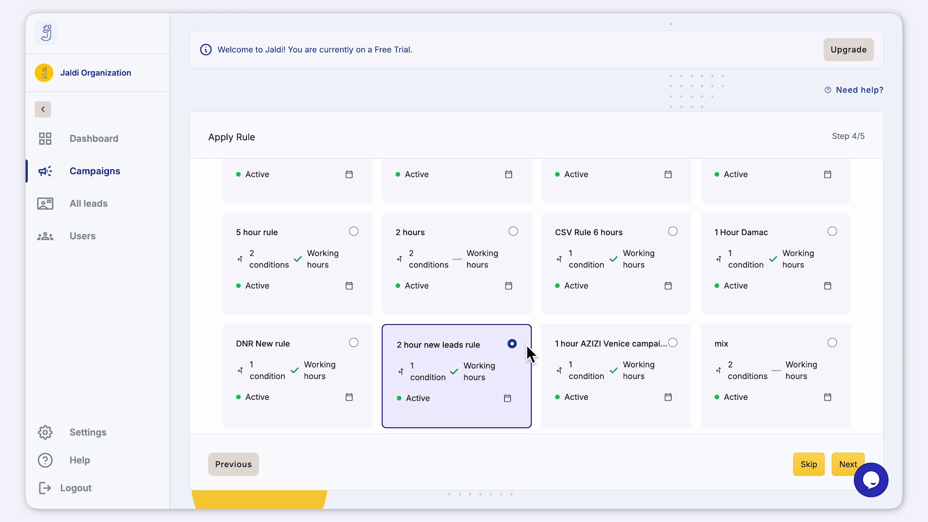
Step: Skip applying a rule, choose to fetch past leads from the last 30 days, and finish creating the Facebook campaign
click(803, 472)
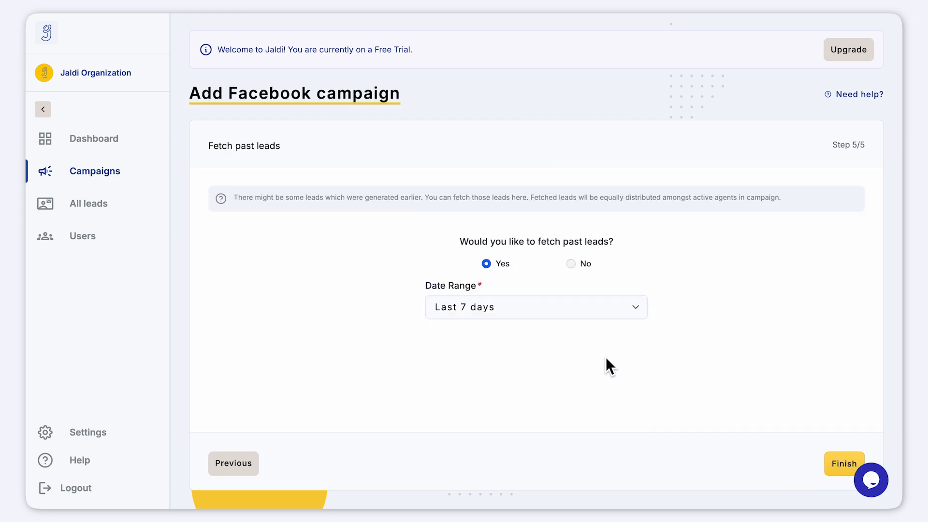
click(572, 265)
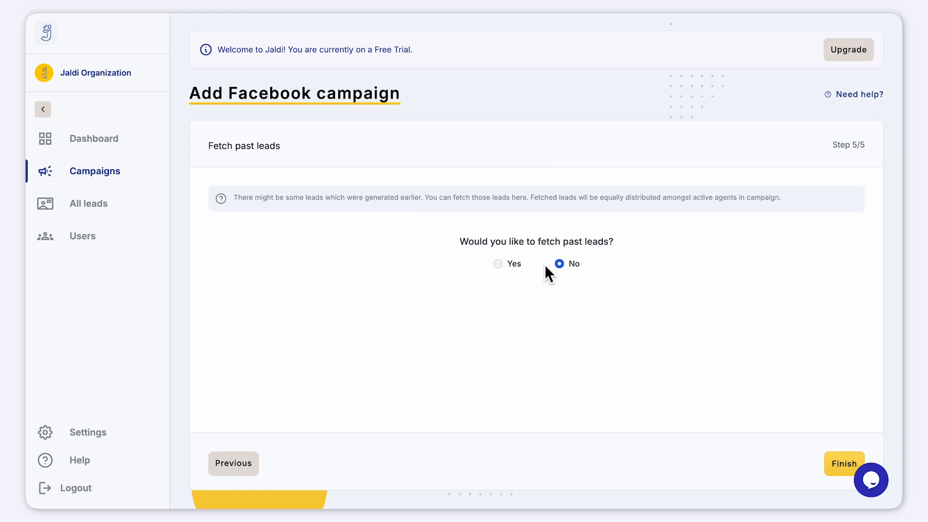
click(499, 264)
click(641, 309)
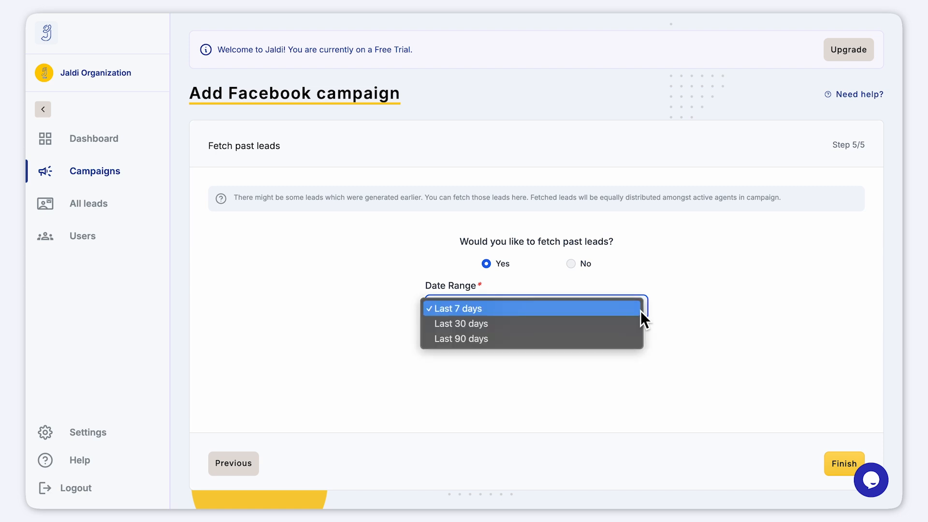
click(613, 327)
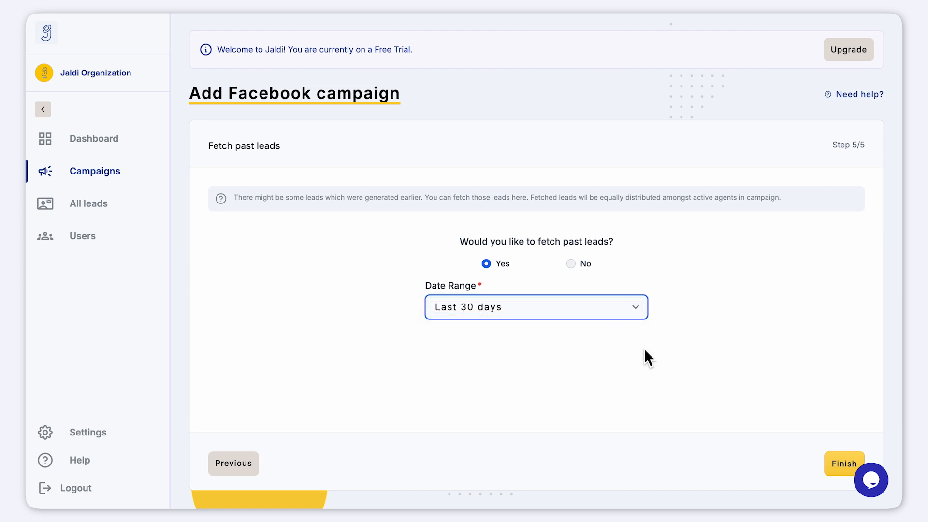
click(831, 474)
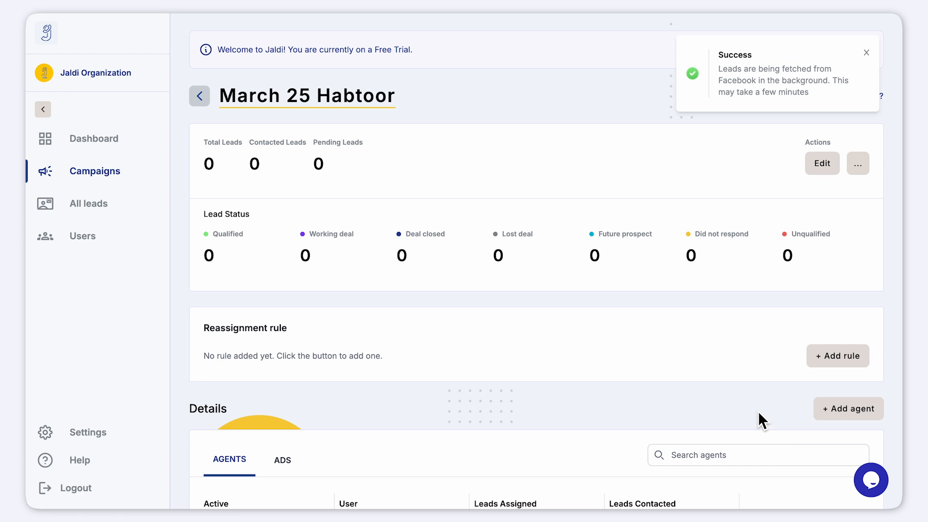
Step: Open the Giving Leads to Test campaign from the active campaigns and review its agents table
scroll(346, 286, down, 4)
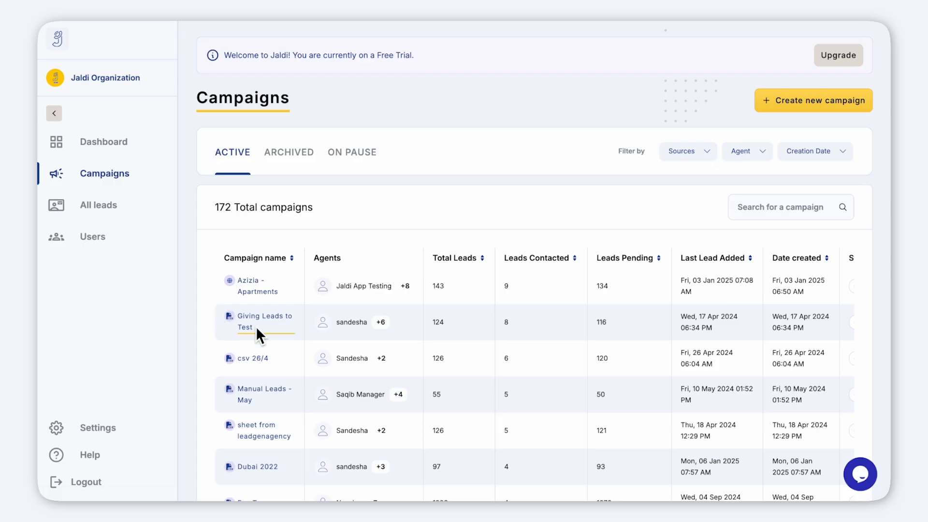
scroll(272, 329, down, 1)
scroll(272, 328, up, 1)
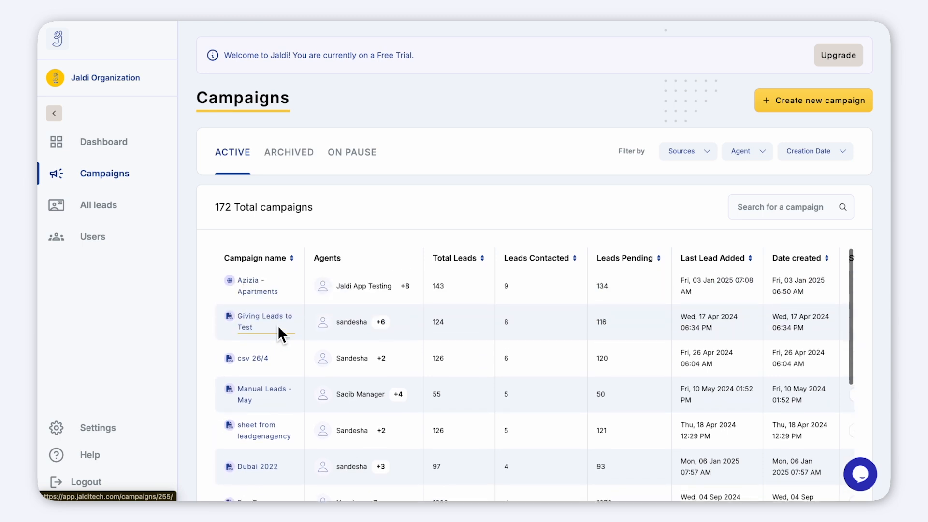
click(277, 325)
scroll(435, 321, down, 6)
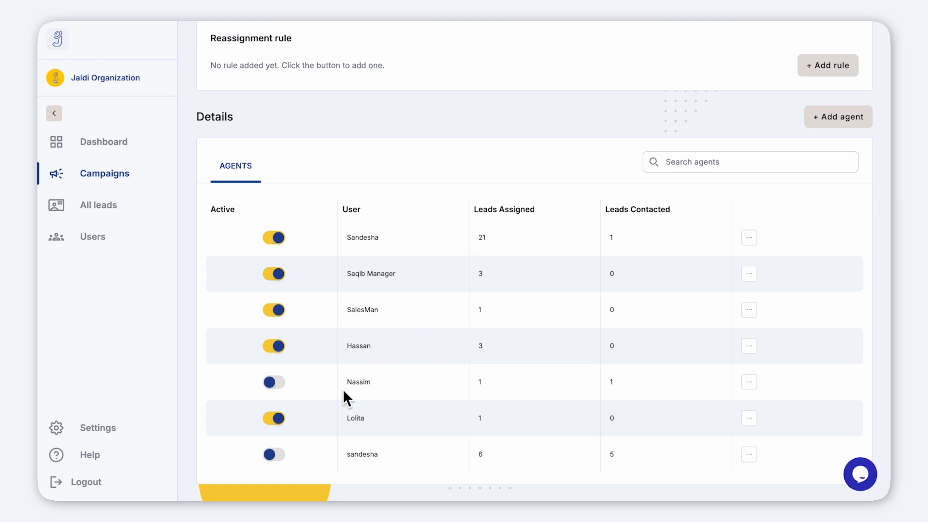
Step: Check the agent activation switches, the option to add an agent and the lead status overview of the Giving Leads to Test campaign
click(280, 418)
click(554, 370)
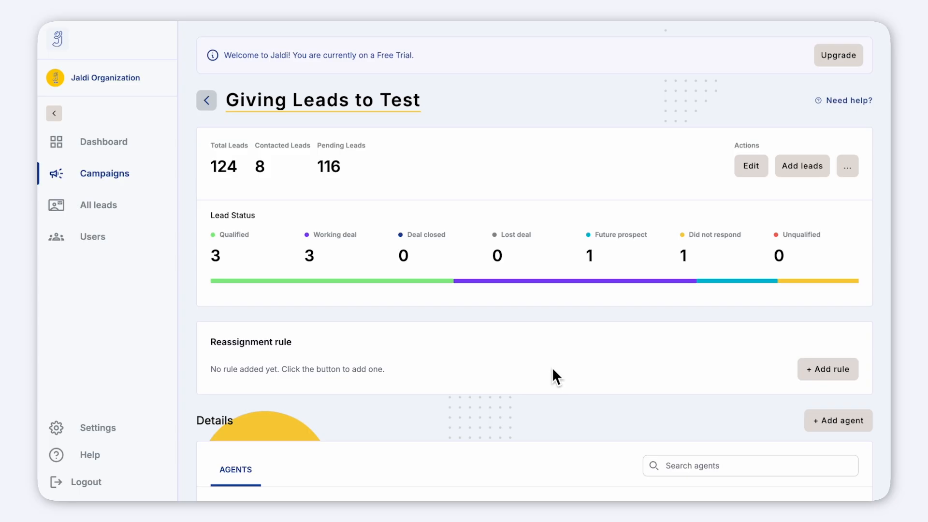
scroll(633, 376, down, 2)
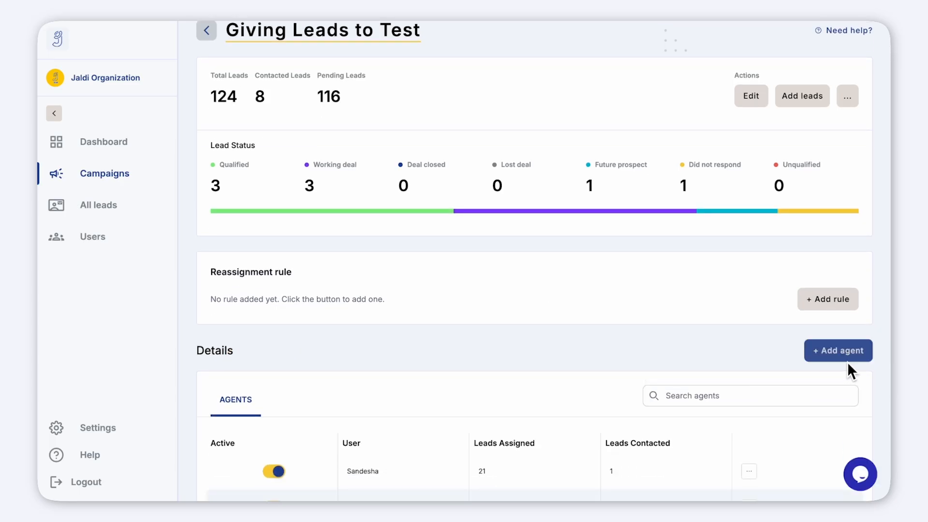
click(847, 362)
scroll(528, 292, down, 1)
click(411, 371)
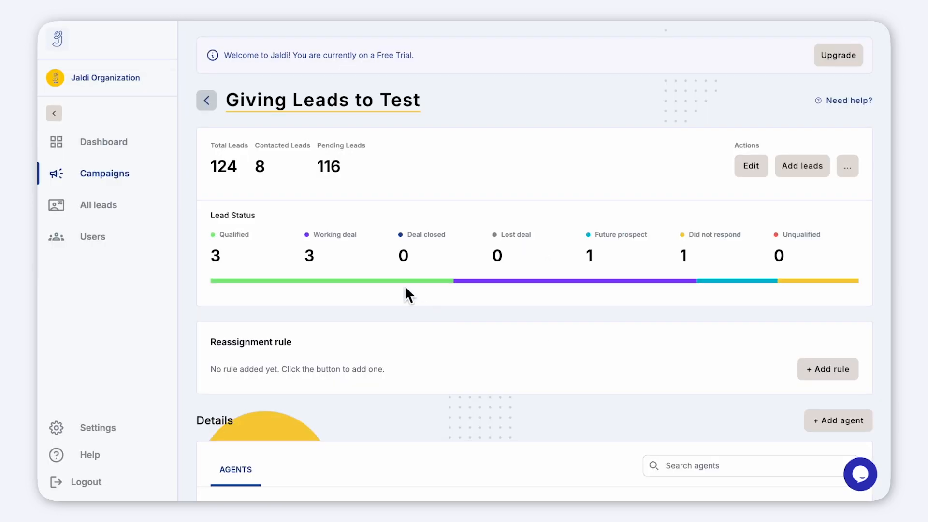
mouse_move(534, 285)
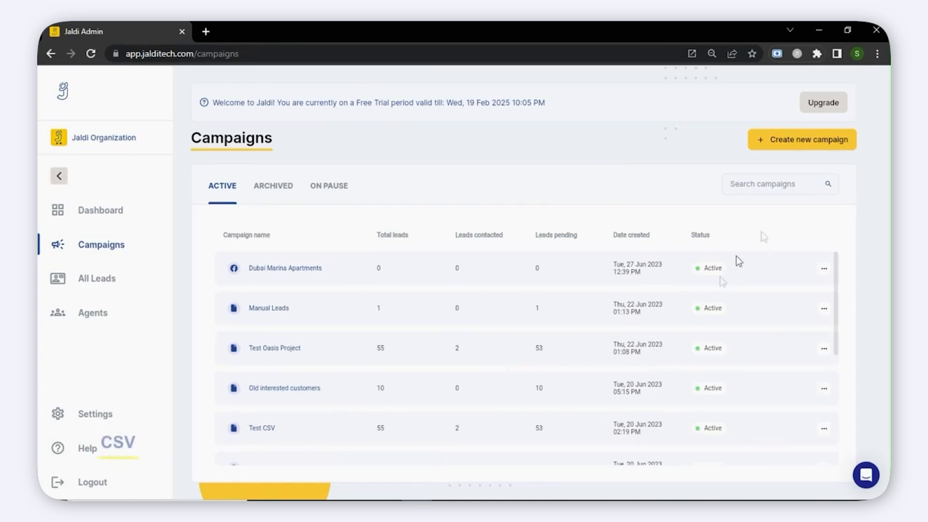
Step: Create a new campaign from a CSV file and name it Oversea Cold Calling
click(797, 139)
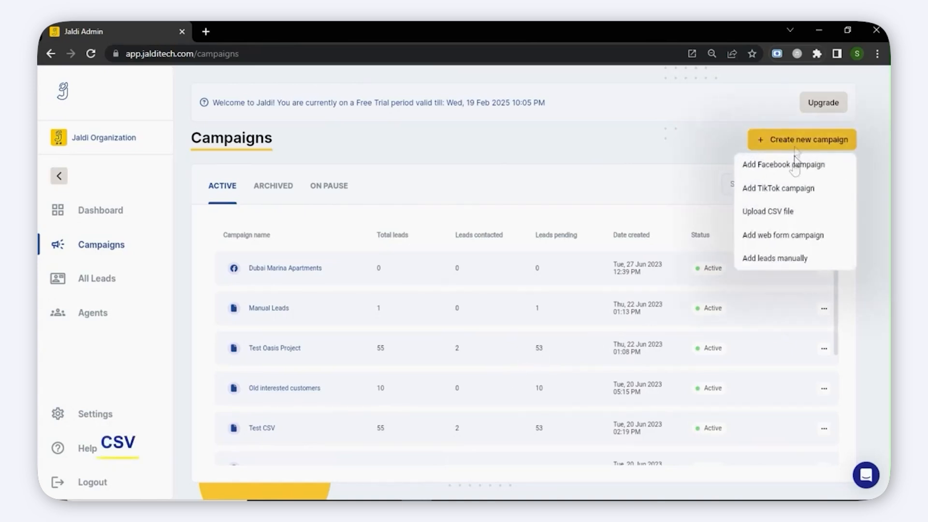
click(788, 211)
click(543, 333)
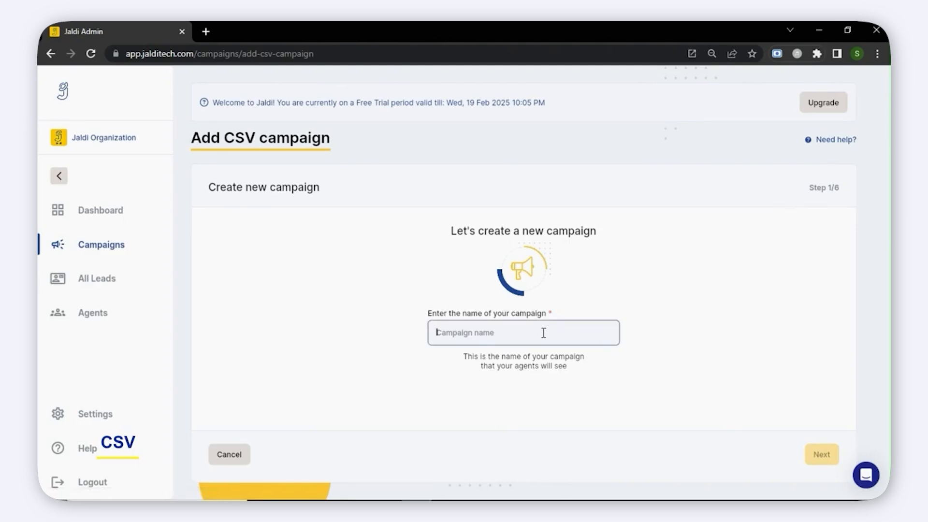
text(Cold Calling)
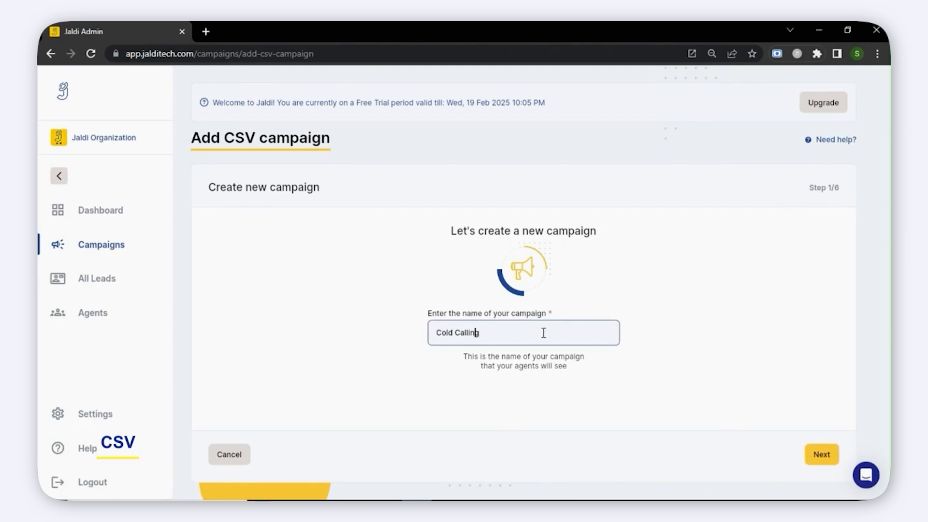
key(Home)
text(Oversea)
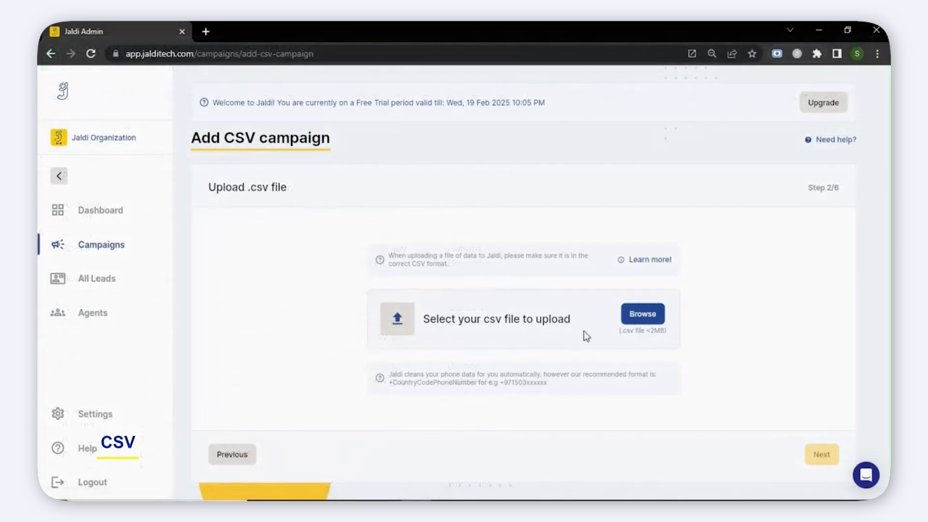
Step: Upload the file Leads for Jaldi - Sheet1.csv from Downloads to the CSV campaign and continue to data mapping
click(551, 327)
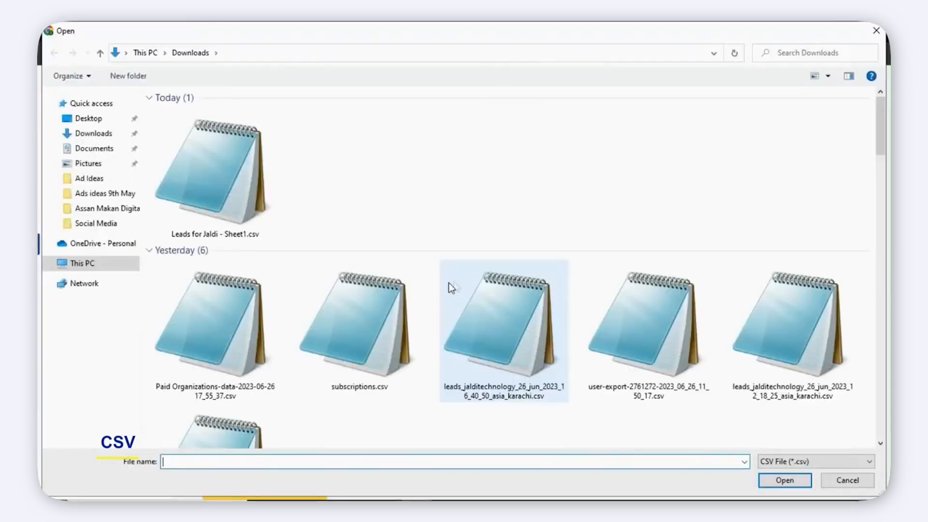
double_click(274, 201)
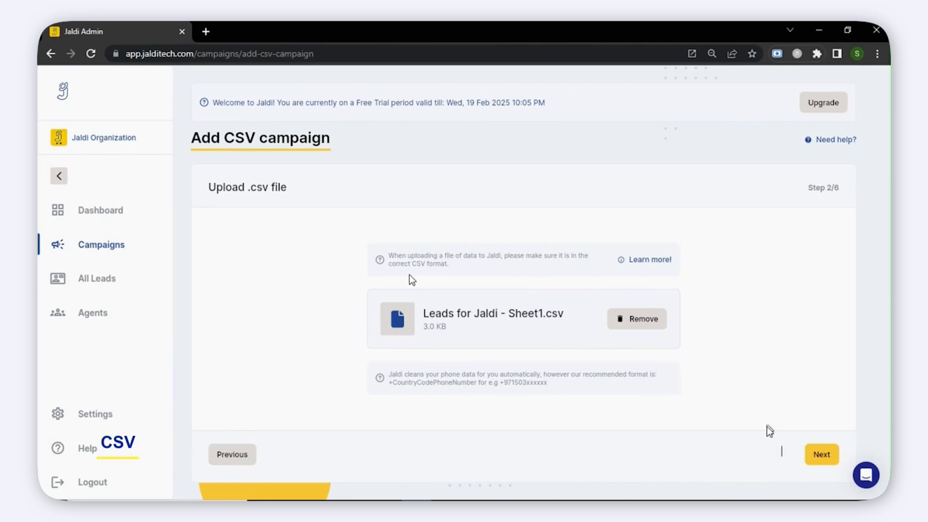
click(814, 454)
Step: Map the Phone field of the CSV campaign to the Contact column
click(538, 350)
click(519, 407)
click(511, 309)
click(500, 400)
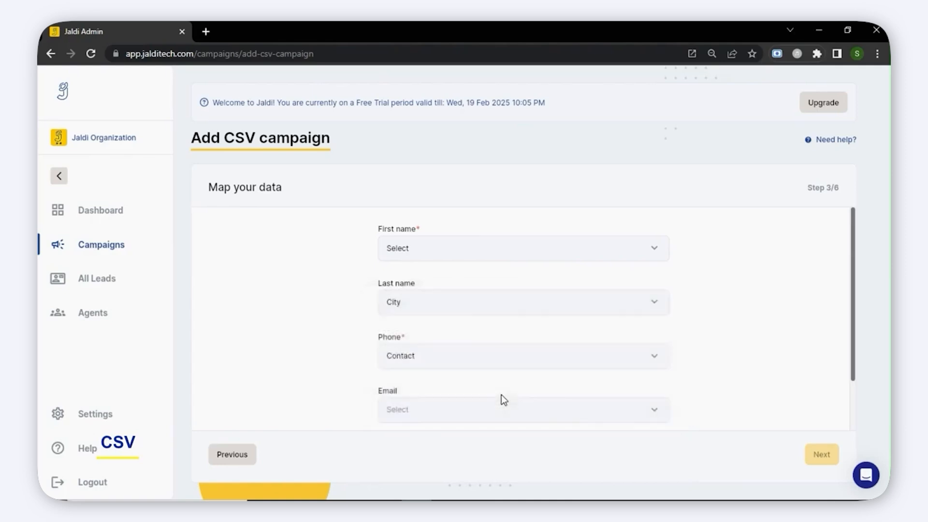
click(487, 360)
click(478, 332)
click(452, 357)
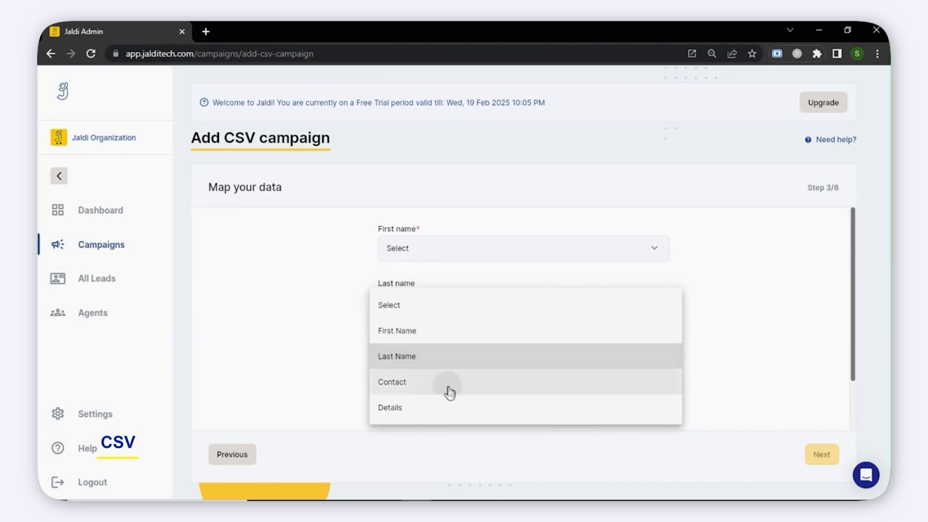
click(447, 384)
Step: Map the First name field to the First Name column and reset the Last name mapping to Select
click(474, 245)
click(464, 271)
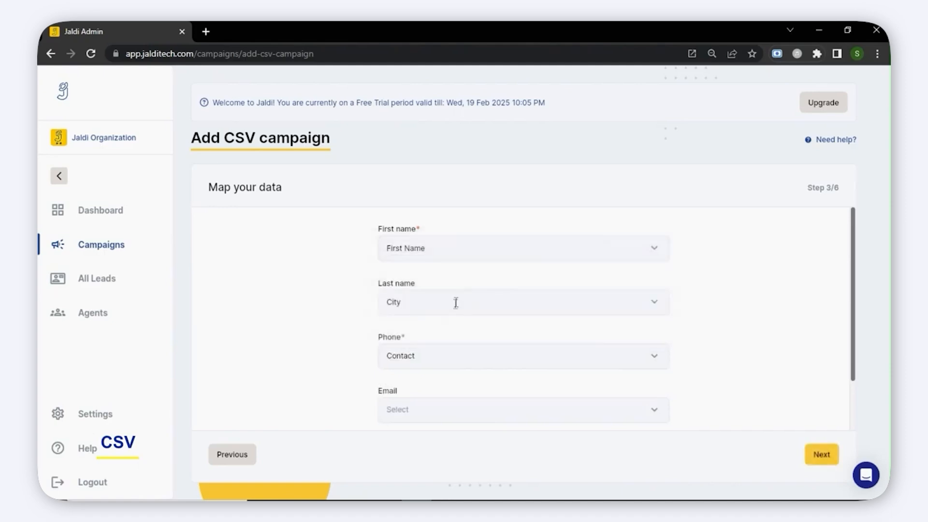
click(456, 301)
scroll(478, 266, down, 2)
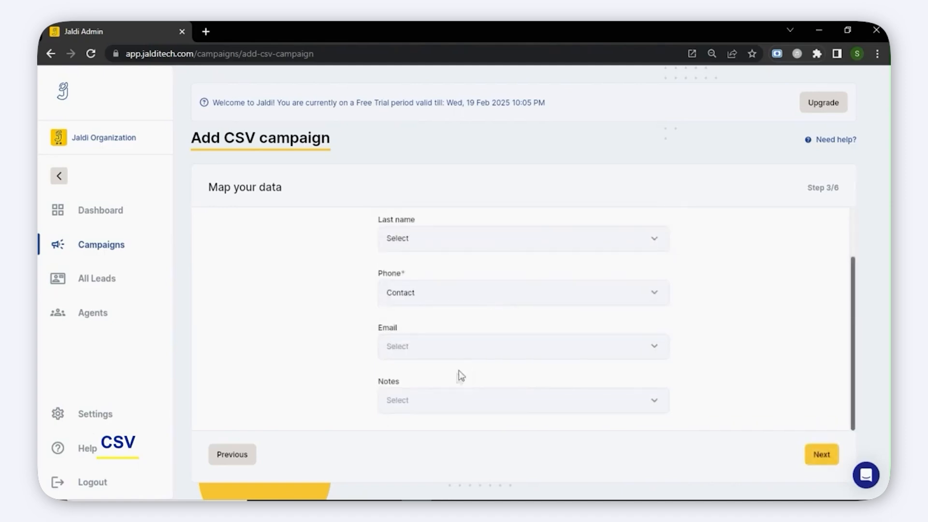
Step: Map the Notes field to the Details column and submit the data mapping
click(454, 348)
right_click(445, 428)
click(455, 430)
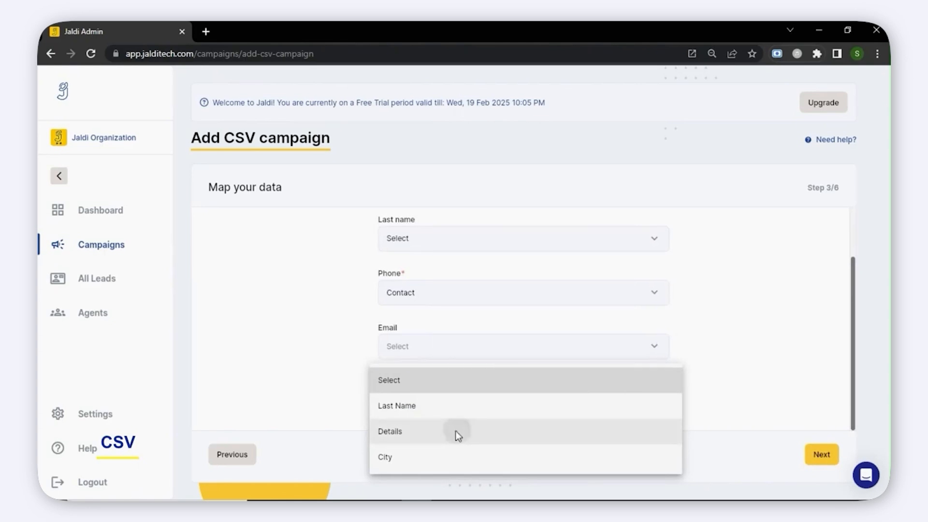
click(455, 431)
click(813, 460)
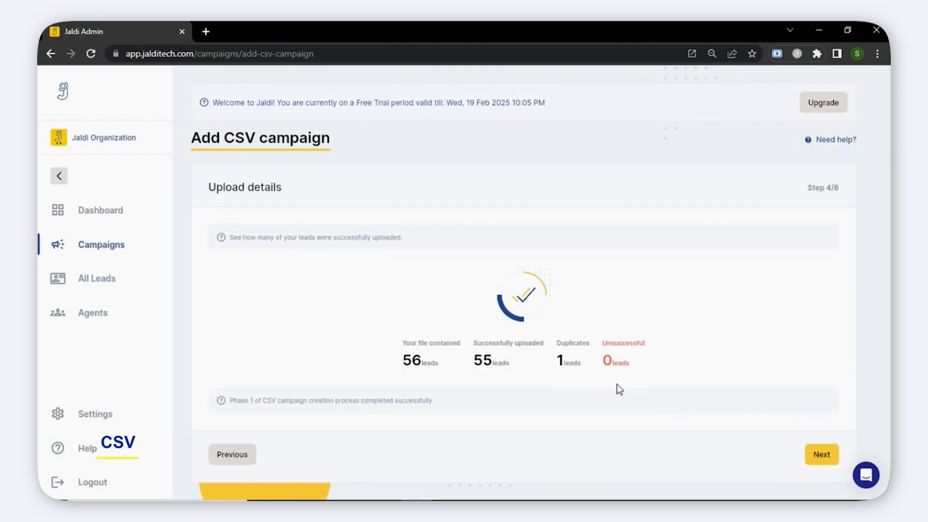
Step: Accept the upload details, assign the first listed agent to the CSV campaign, and set 10 leads per agent
click(811, 455)
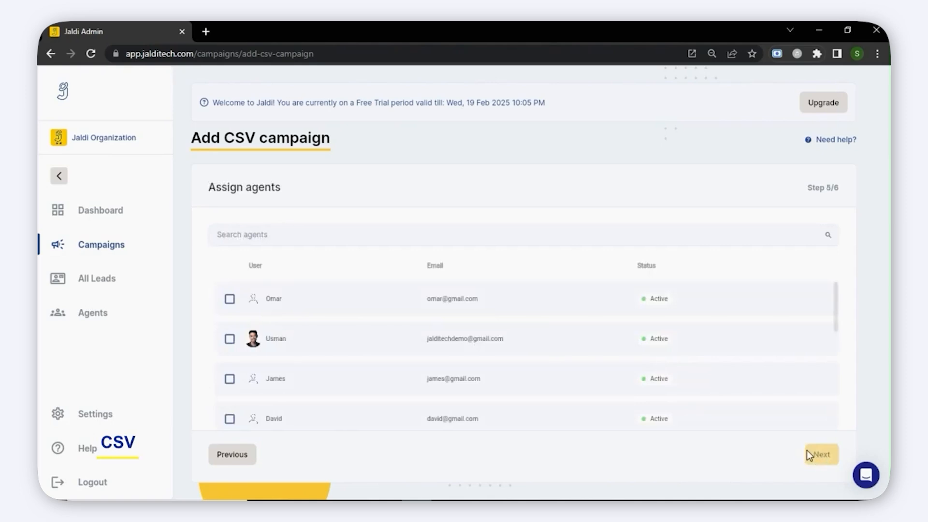
click(229, 299)
click(816, 457)
click(540, 355)
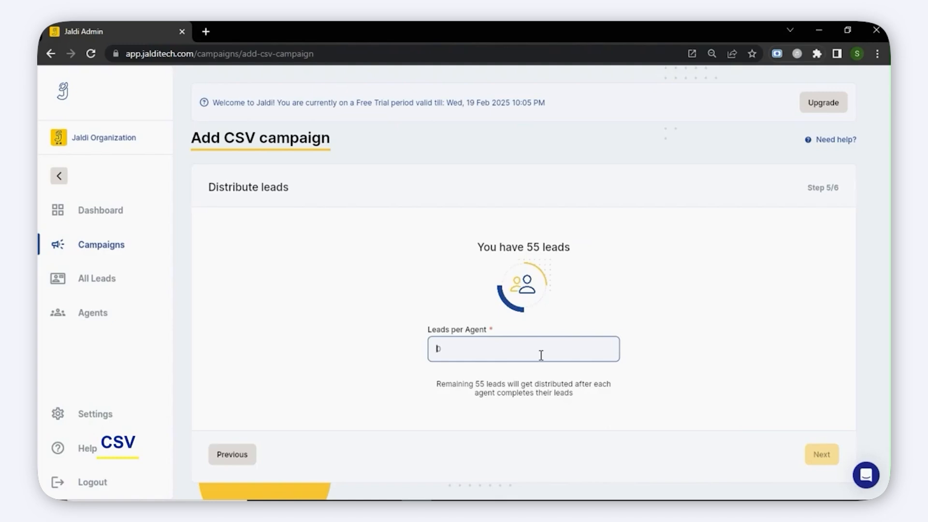
text(10)
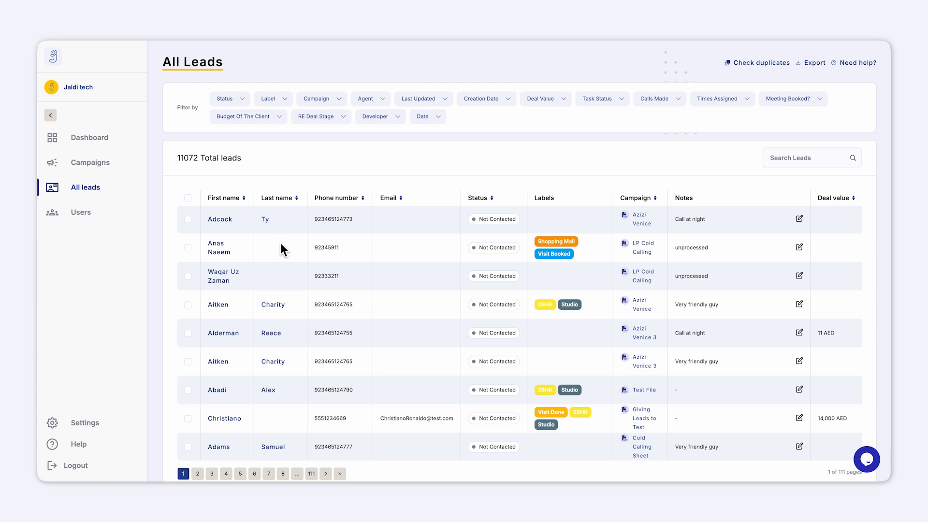
Step: Filter the All Leads table to leads with Qualified status that belong to one agent
scroll(280, 243, down, 10)
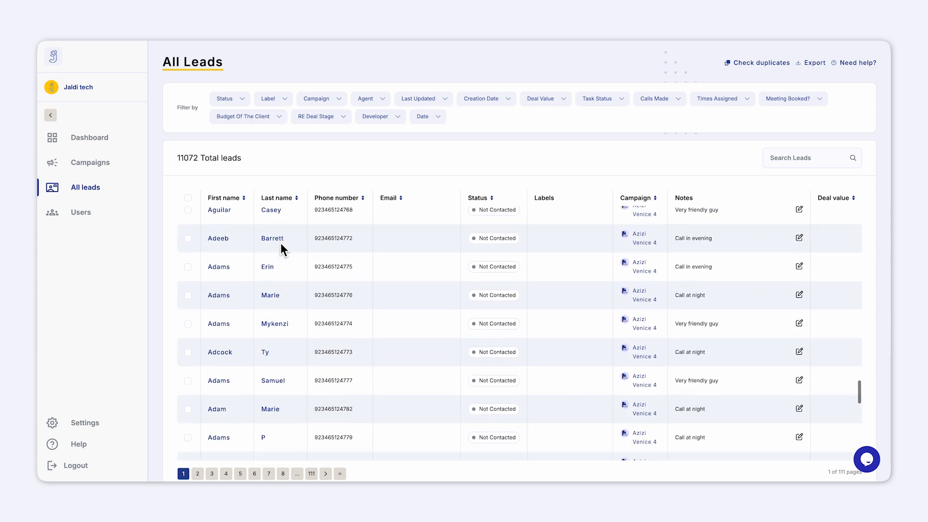
scroll(280, 242, up, 5)
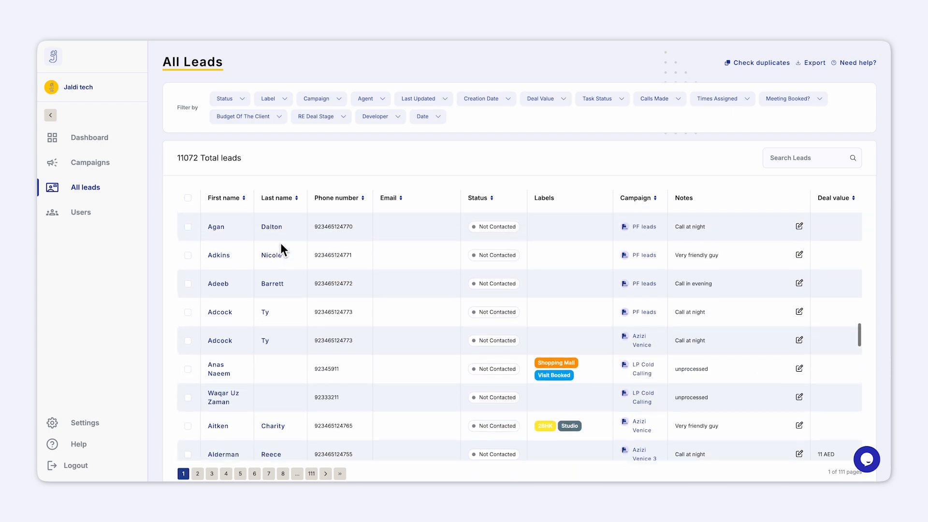
scroll(427, 292, right, 5)
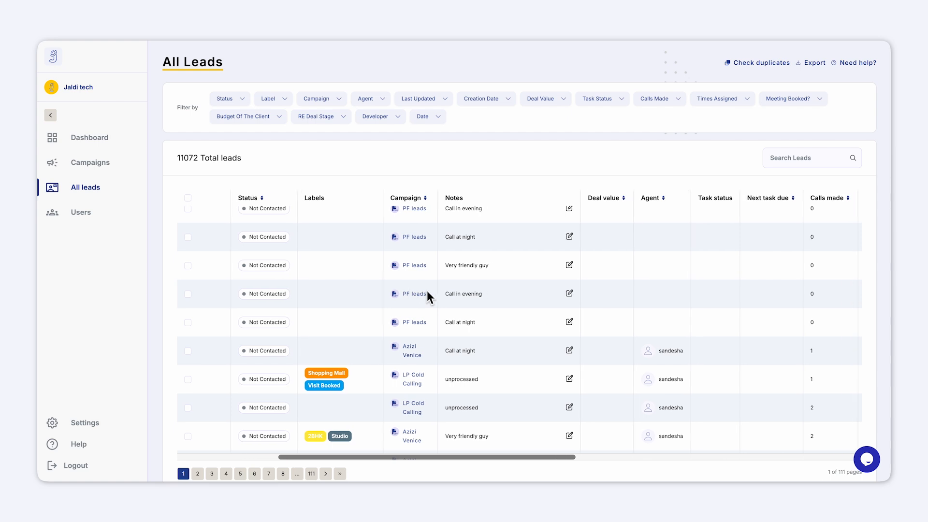
scroll(427, 292, right, 3)
scroll(427, 293, left, 6)
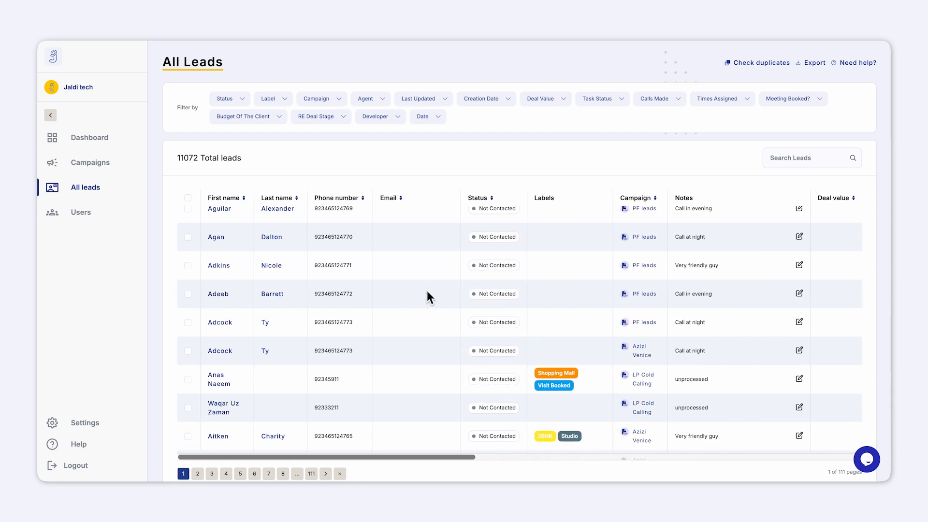
click(243, 98)
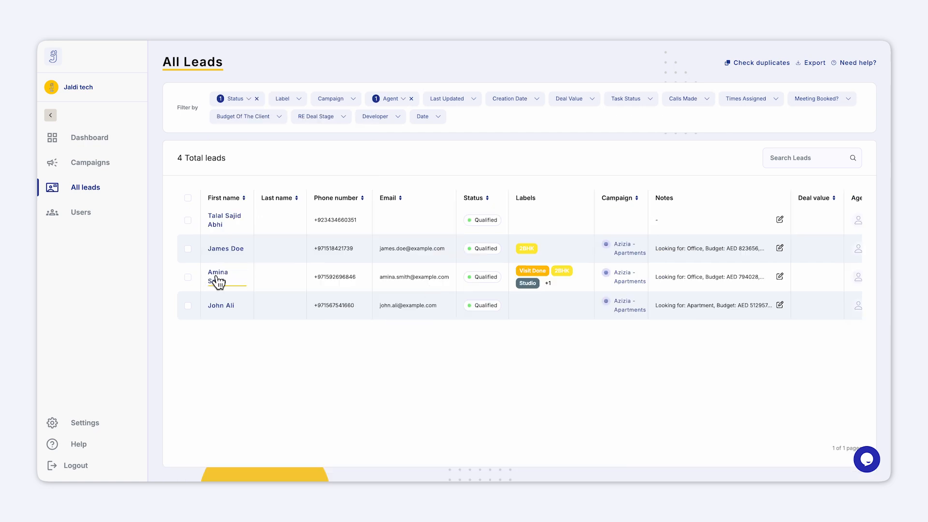
Step: Examine the third listed lead's details, labels, task and activity history, and close its record
click(216, 280)
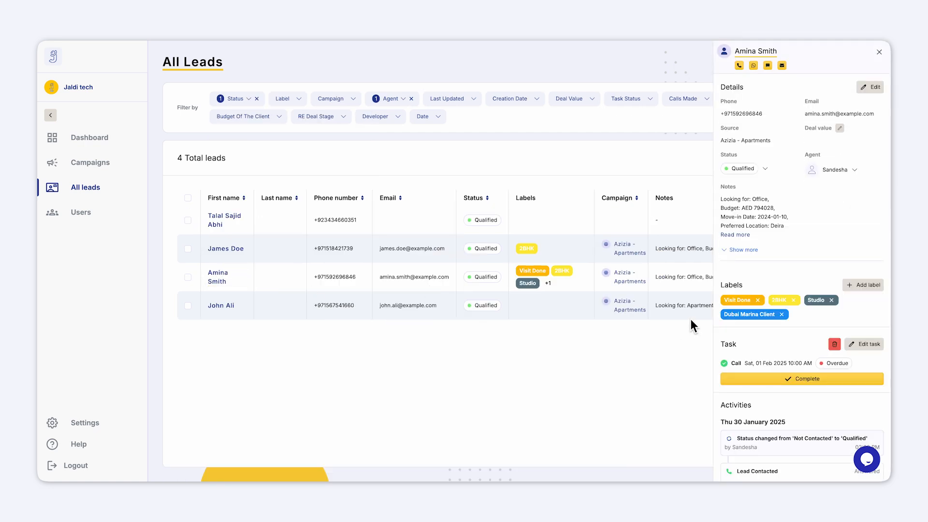
scroll(871, 232, down, 5)
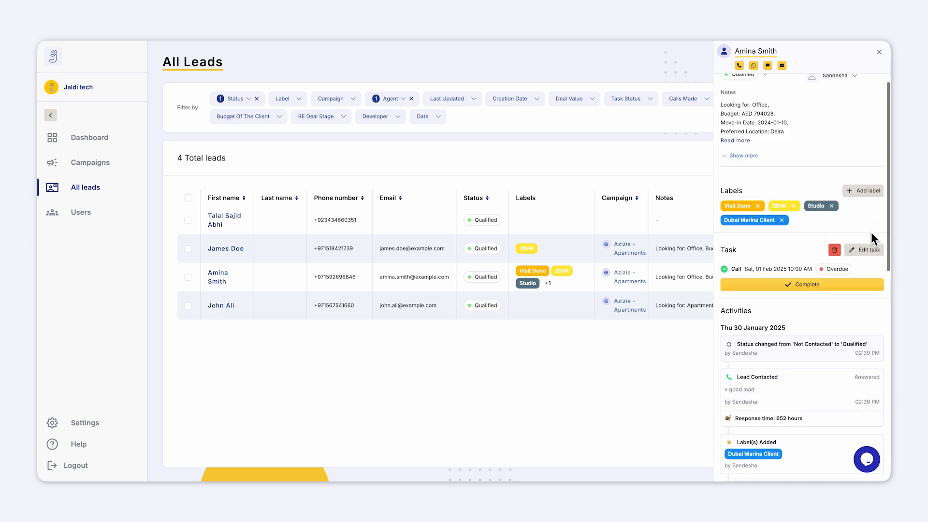
scroll(870, 232, down, 4)
scroll(871, 232, up, 9)
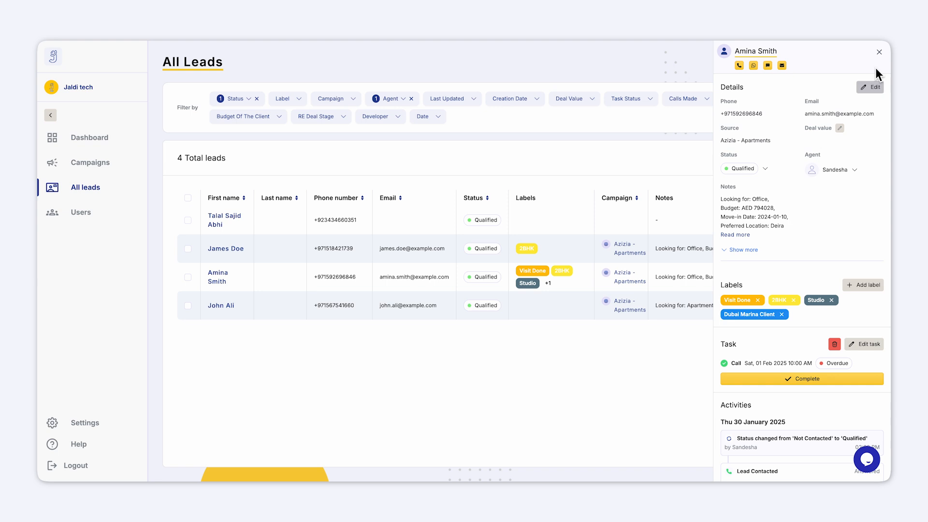
click(879, 53)
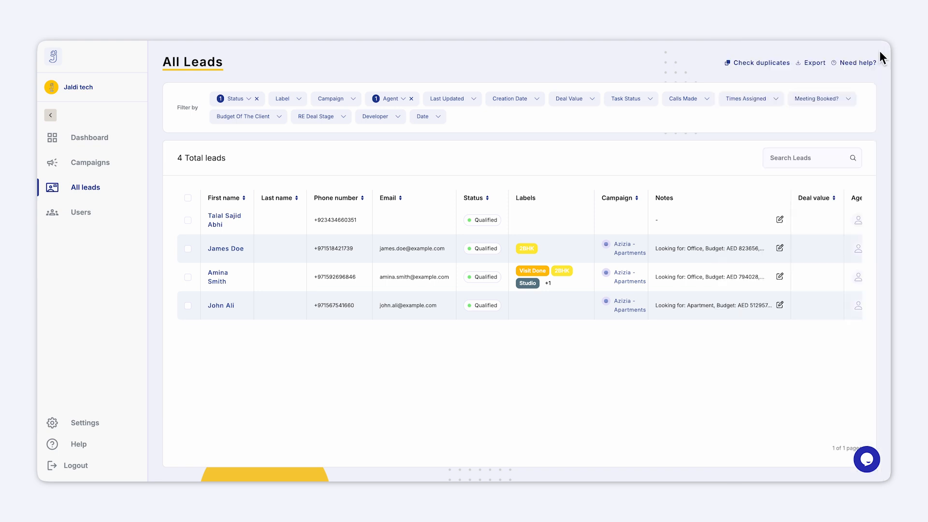
key(super+shift+5)
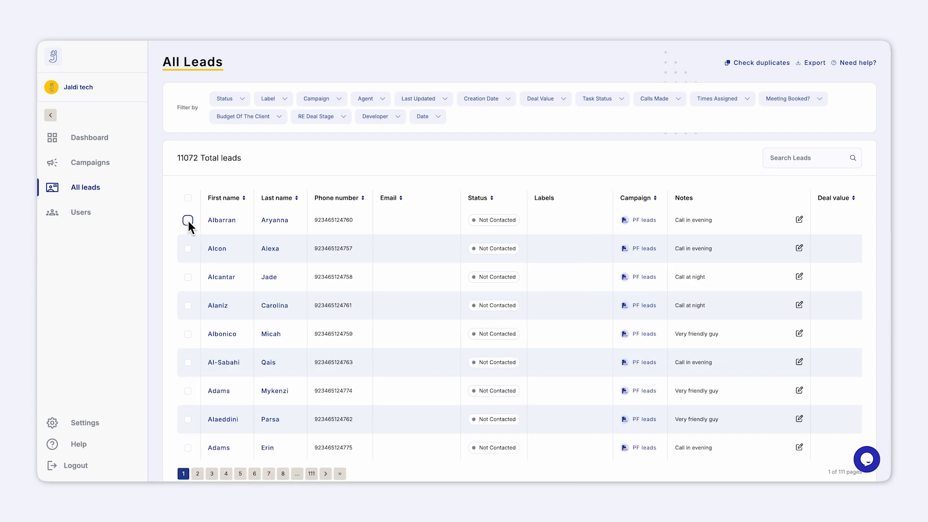
Step: Add the +25 Agents label to the first five leads in the All Leads table
click(188, 220)
click(187, 246)
click(187, 273)
click(188, 302)
click(188, 331)
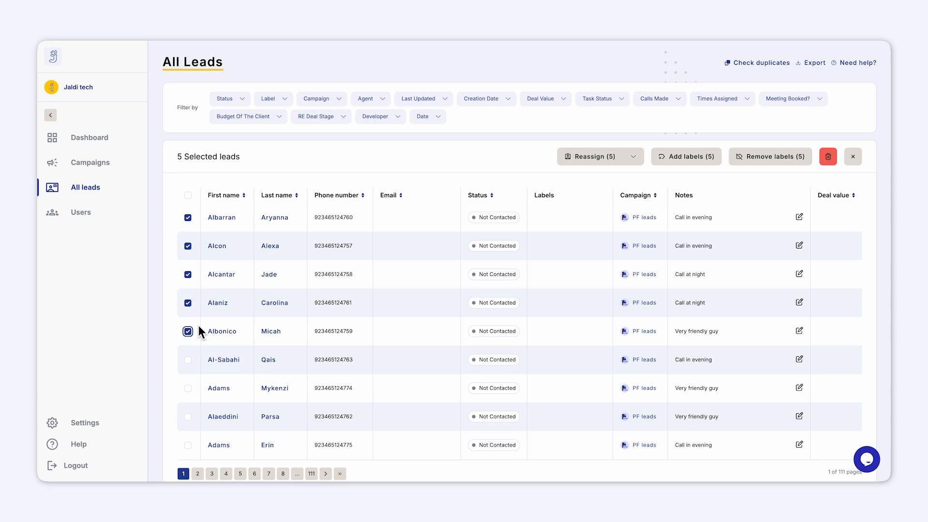
click(695, 159)
scroll(439, 306, down, 3)
click(434, 307)
click(488, 338)
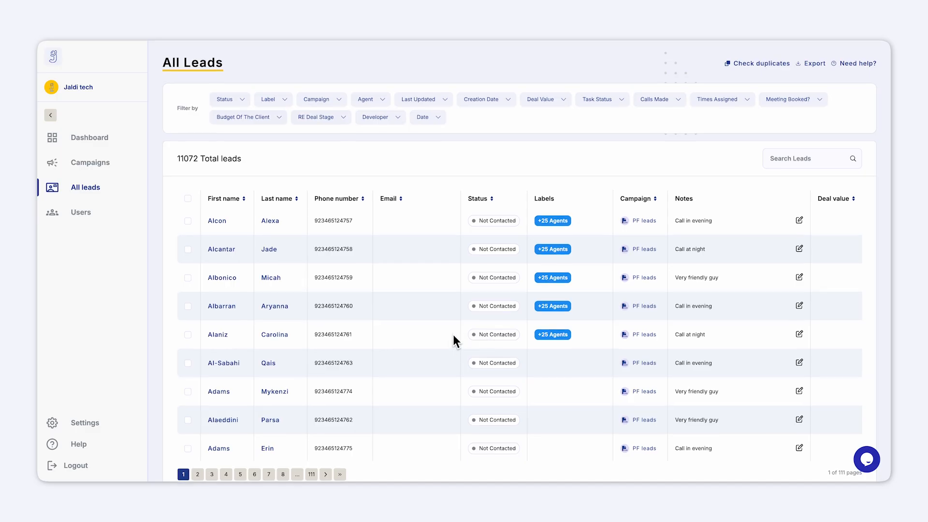
Step: Reassign the five leads labelled +25 Agents as not contacted to one active agent
click(187, 220)
click(187, 245)
click(187, 274)
click(187, 303)
click(188, 331)
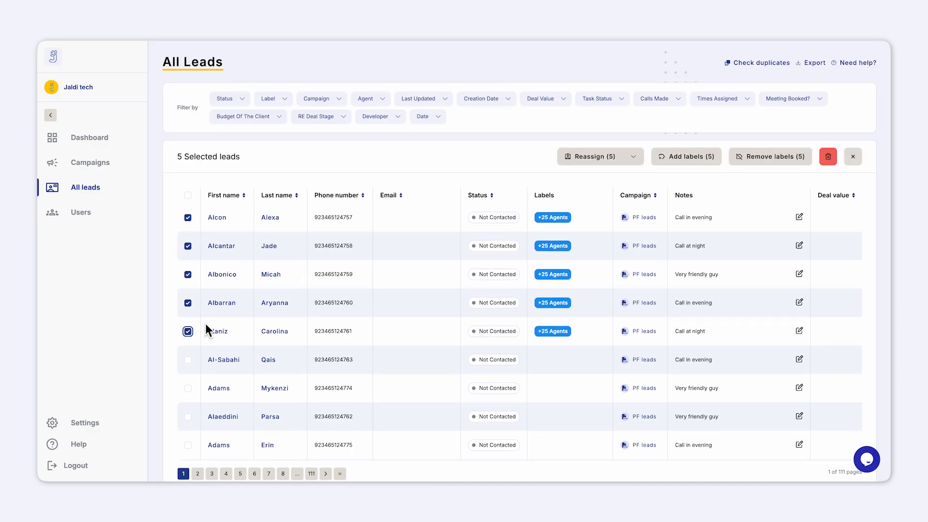
click(633, 157)
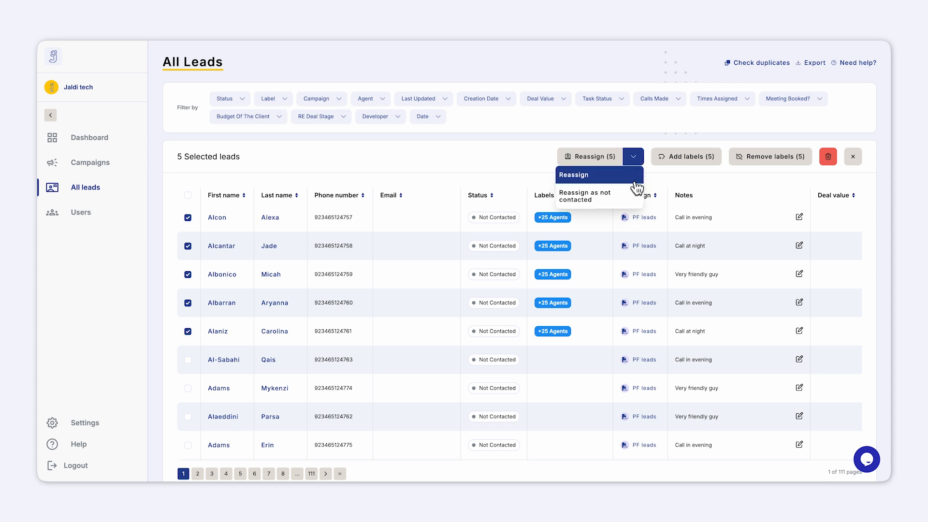
click(633, 199)
scroll(466, 290, down, 3)
click(468, 312)
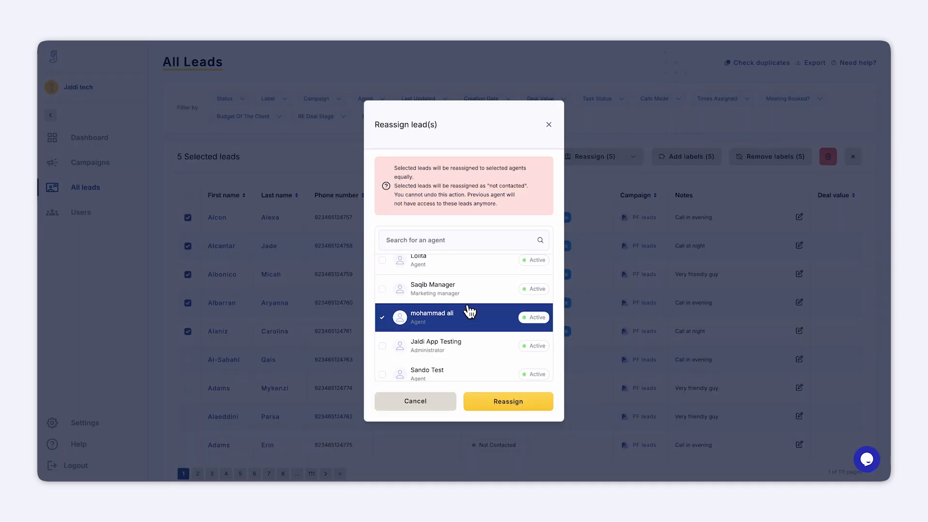
click(534, 406)
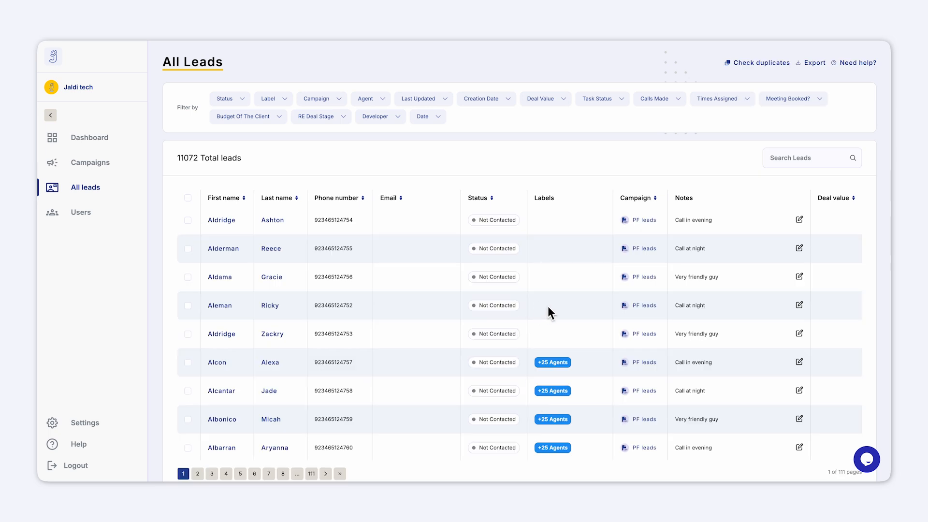
Step: Check the Agent column of the five reassigned leads in the All Leads table
scroll(552, 308, down, 3)
scroll(592, 326, right, 3)
scroll(592, 326, right, 2)
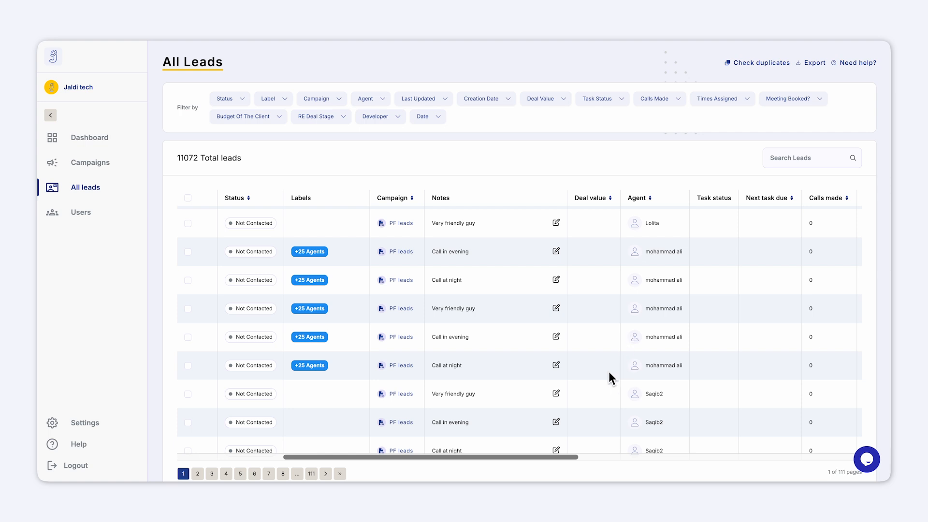
scroll(609, 373, left, 6)
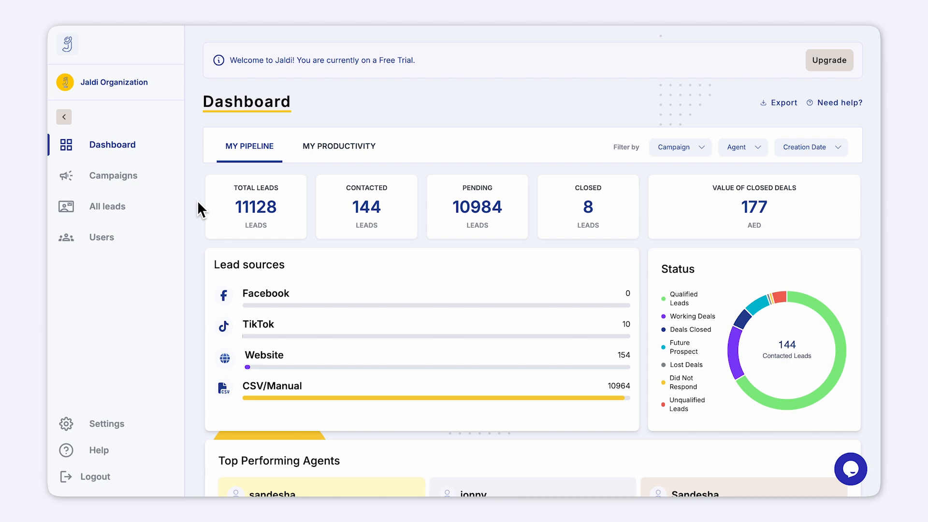
Step: Review the pipeline dashboard's lead totals, lead sources, status chart and top performing agents
scroll(197, 200, down, 1)
scroll(197, 202, down, 1)
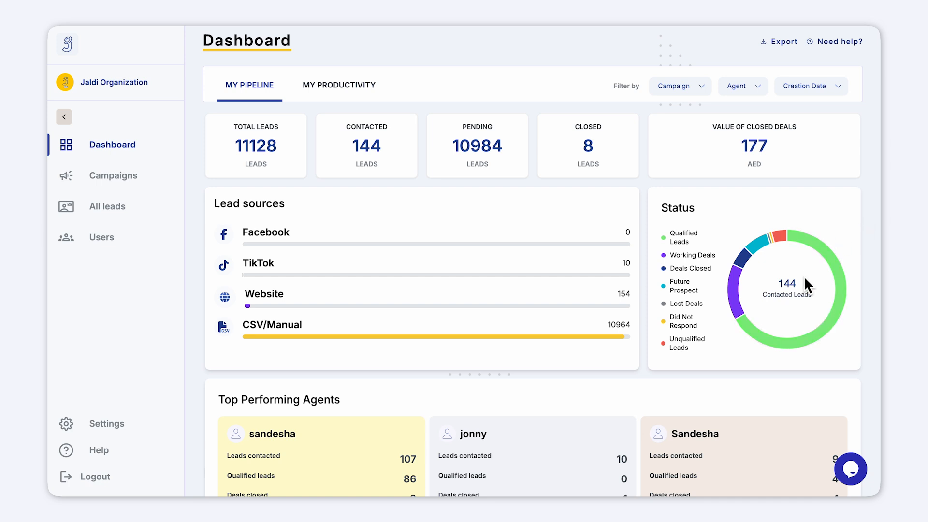
mouse_move(758, 251)
scroll(871, 263, down, 2)
scroll(871, 263, down, 3)
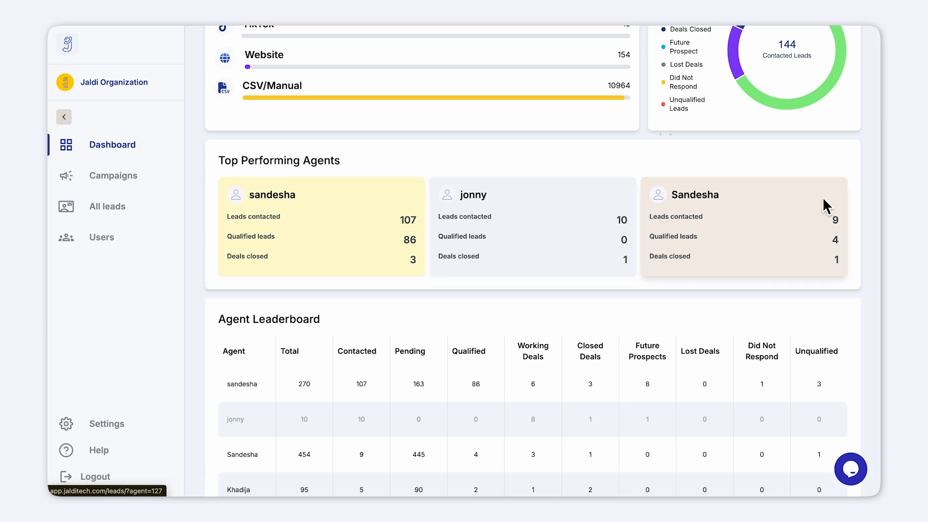
Step: Examine the pipeline dashboard's Agent Leaderboard down through the list of agents, and return to the dashboard overview
scroll(854, 210, down, 1)
scroll(854, 210, down, 3)
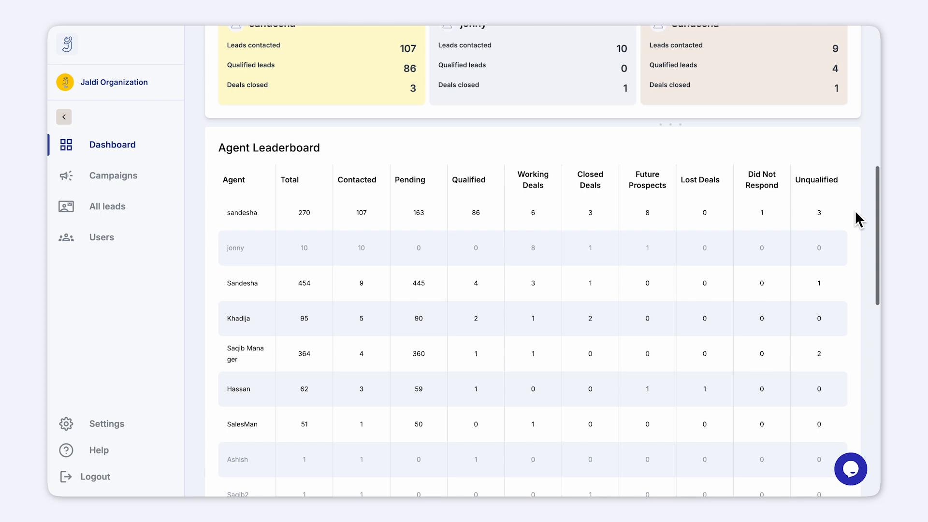
scroll(862, 243, down, 1)
scroll(862, 242, down, 1)
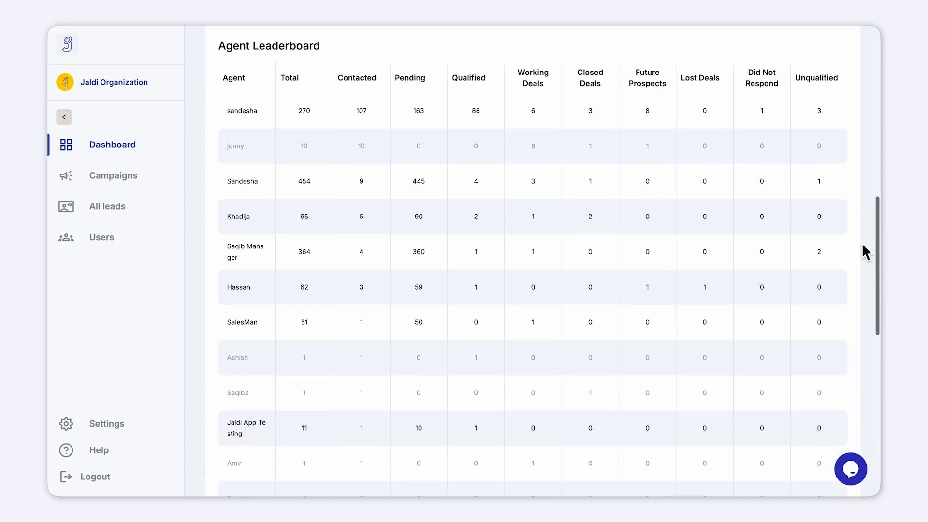
scroll(573, 296, down, 4)
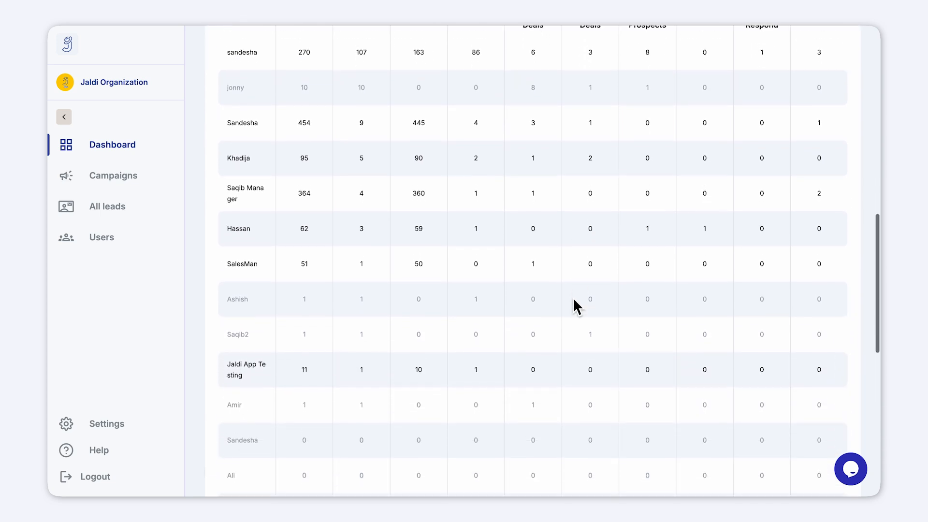
scroll(573, 297, down, 6)
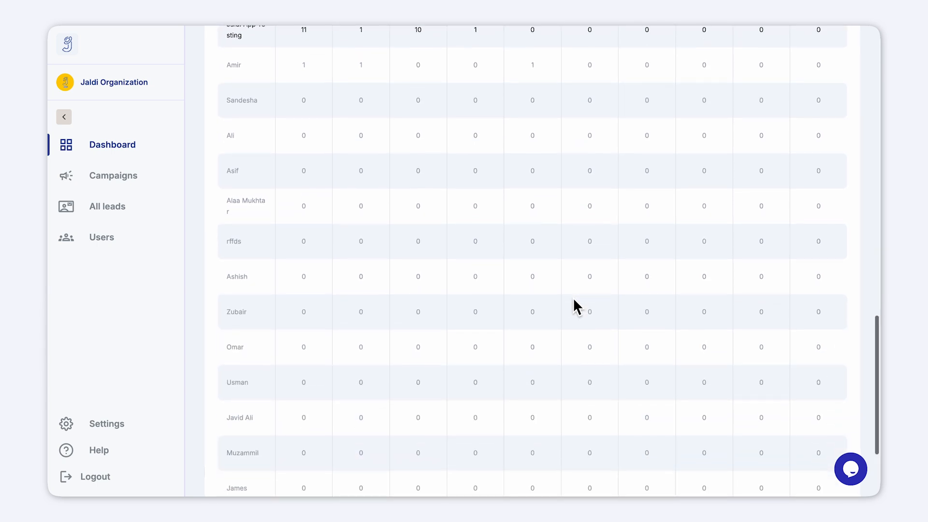
scroll(572, 297, up, 10)
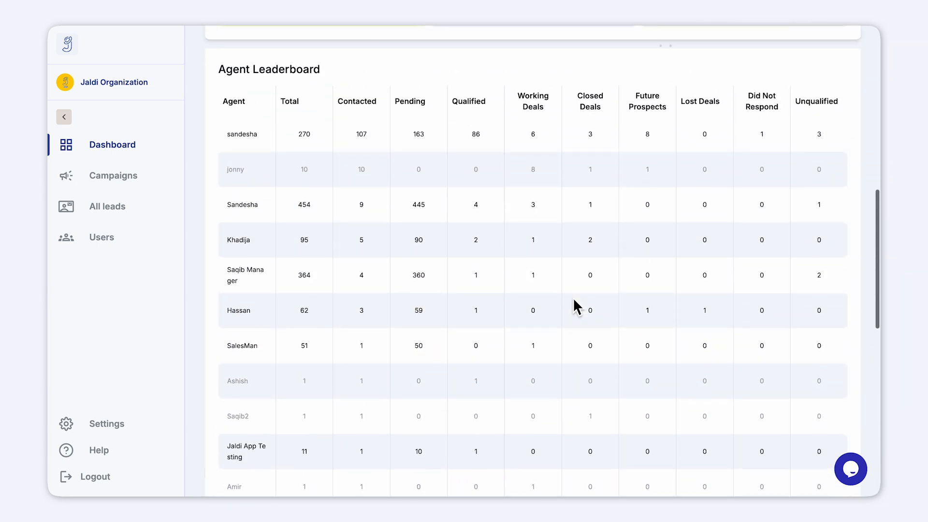
scroll(574, 305, up, 7)
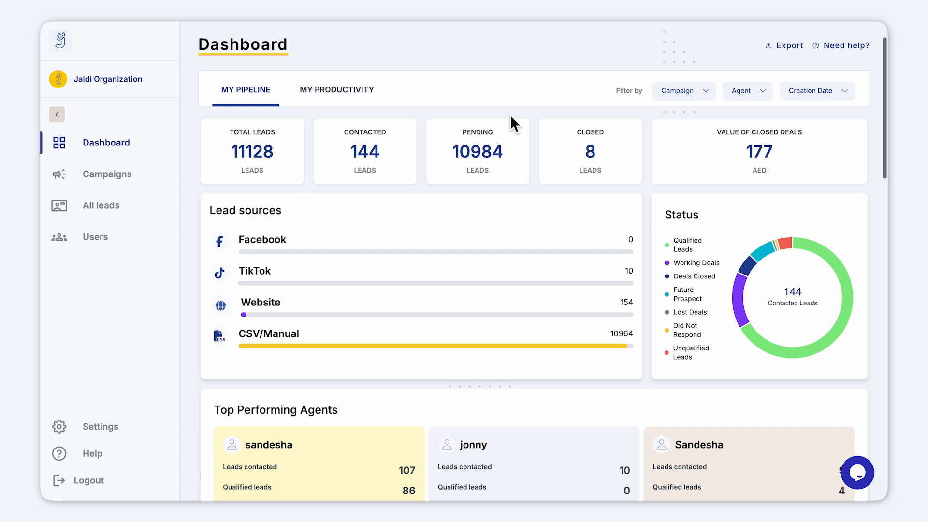
Step: Review the My Productivity dashboard's call outcomes, response time, answer rate, overdue tasks, top agents and Agent Leaderboard
click(340, 95)
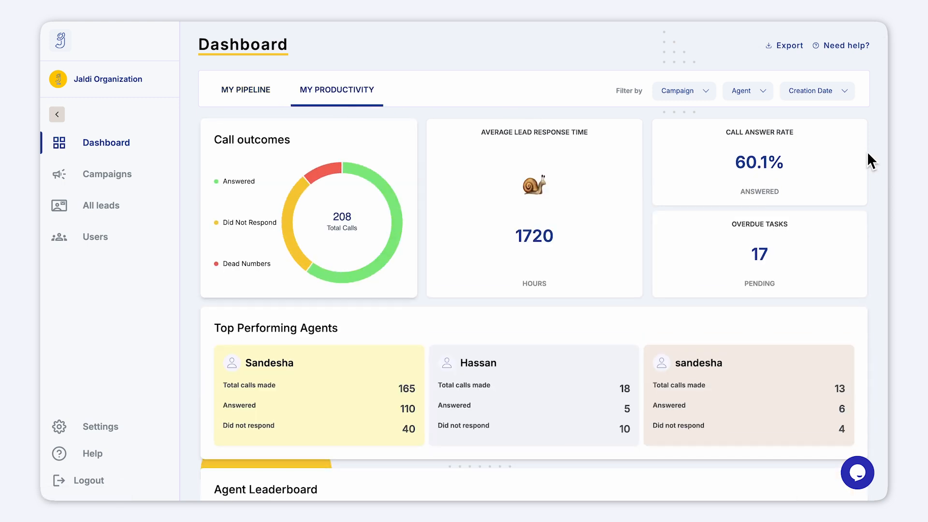
scroll(871, 157, down, 1)
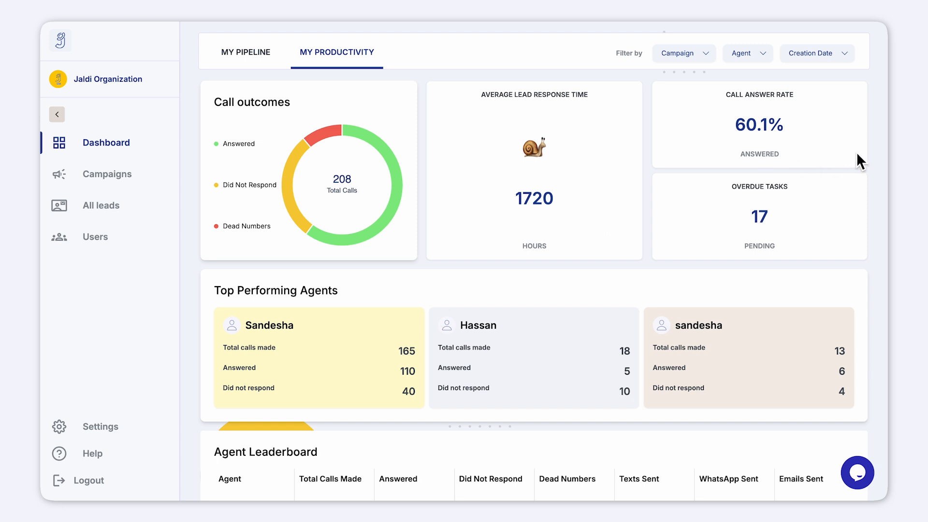
scroll(856, 154, down, 1)
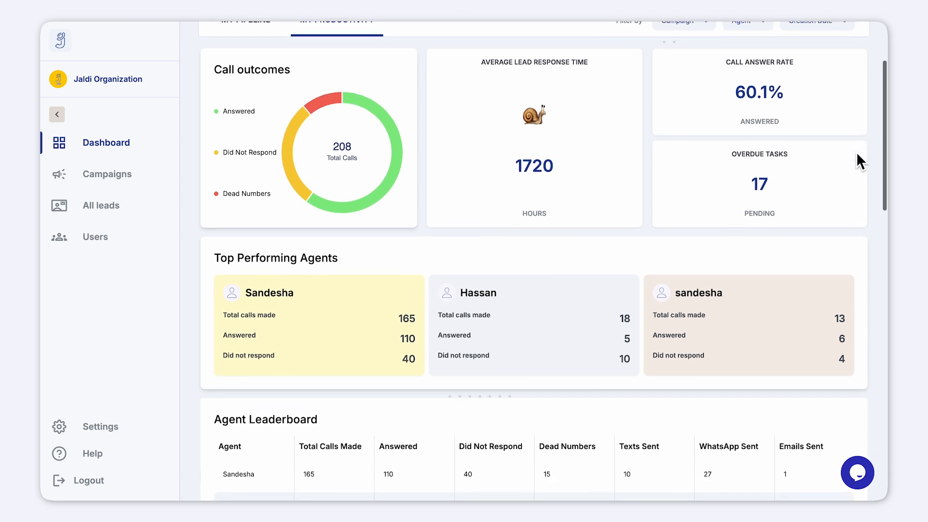
scroll(856, 152, down, 1)
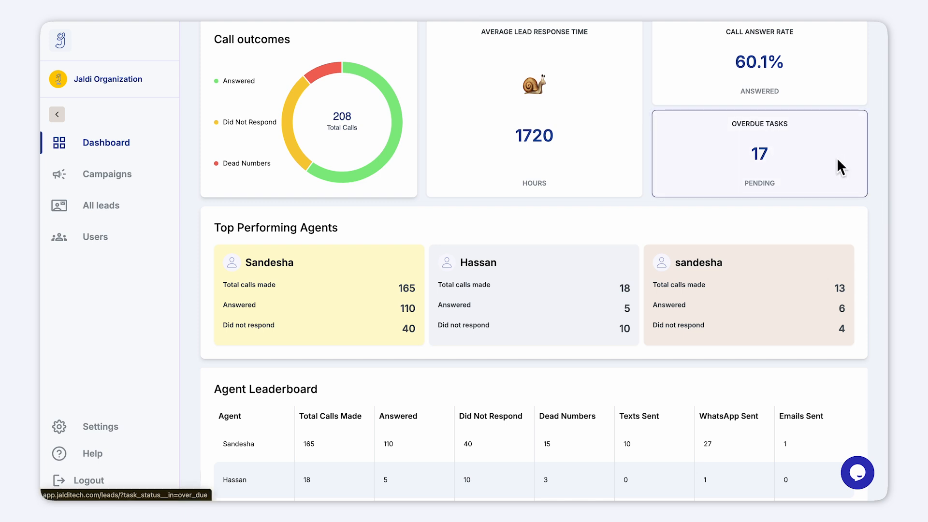
scroll(572, 309, down, 7)
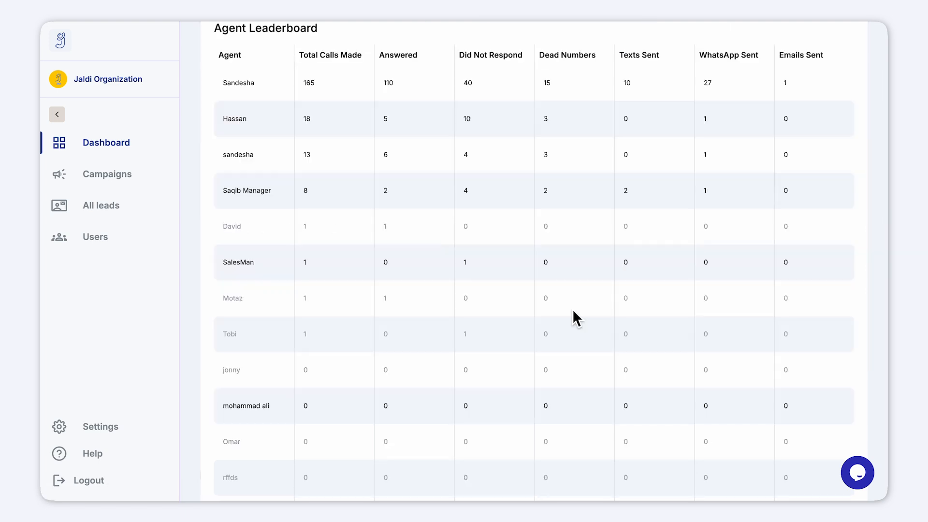
scroll(572, 309, up, 10)
scroll(572, 309, down, 8)
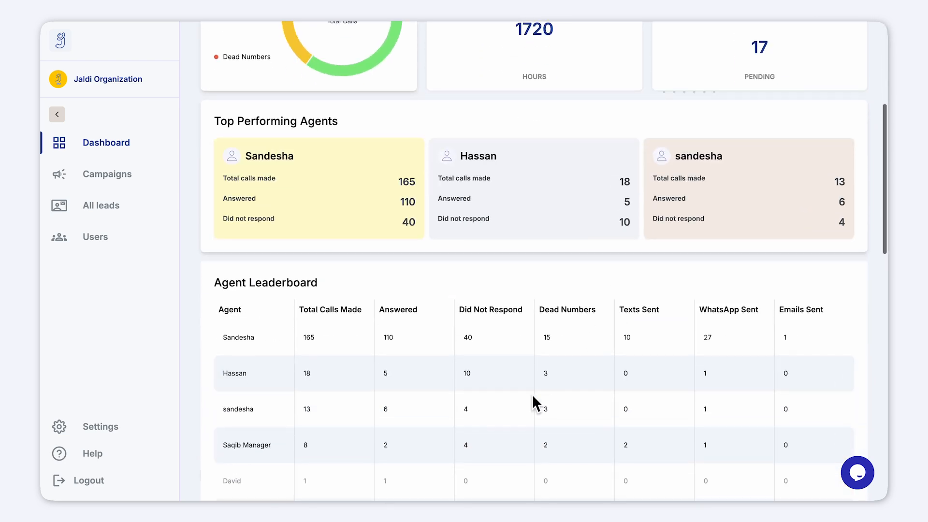
scroll(584, 406, down, 2)
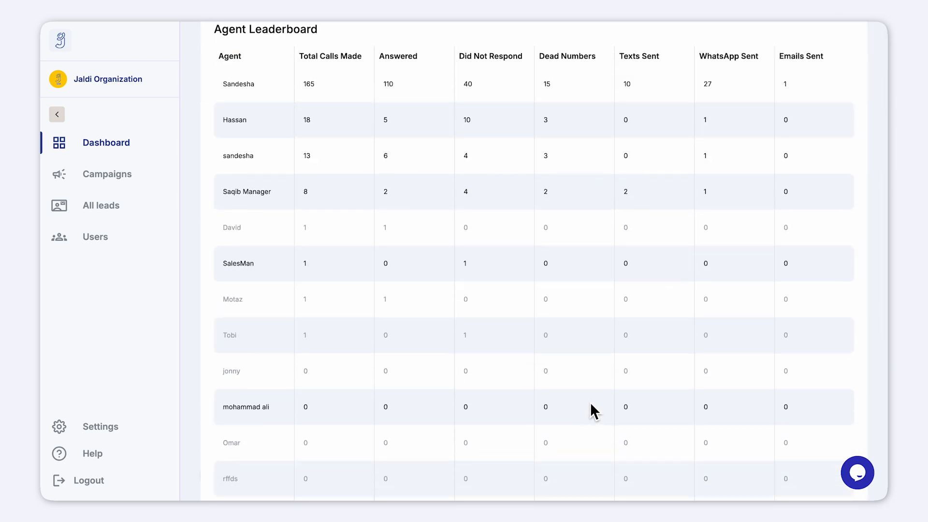
scroll(591, 405, up, 5)
scroll(593, 403, up, 4)
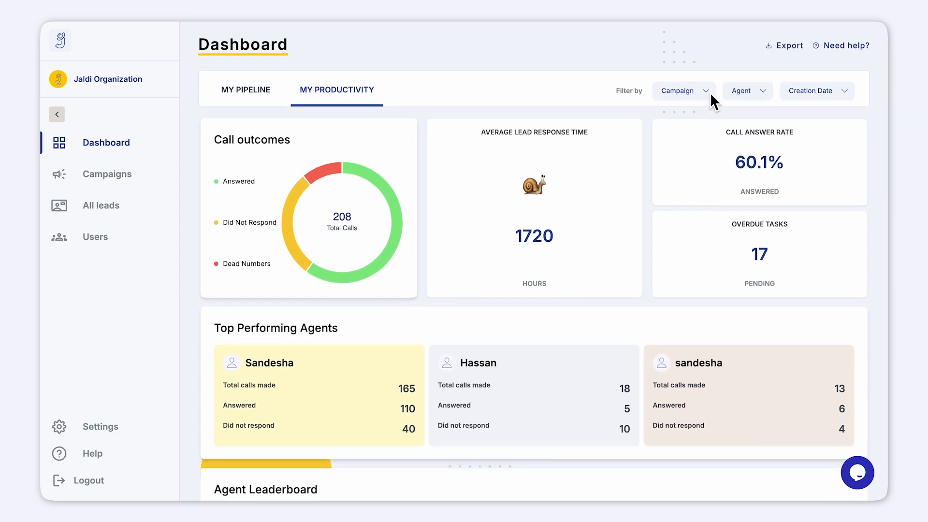
Step: Filter the productivity dashboard to all listed campaigns and a single active administrator
click(710, 92)
click(532, 217)
click(596, 347)
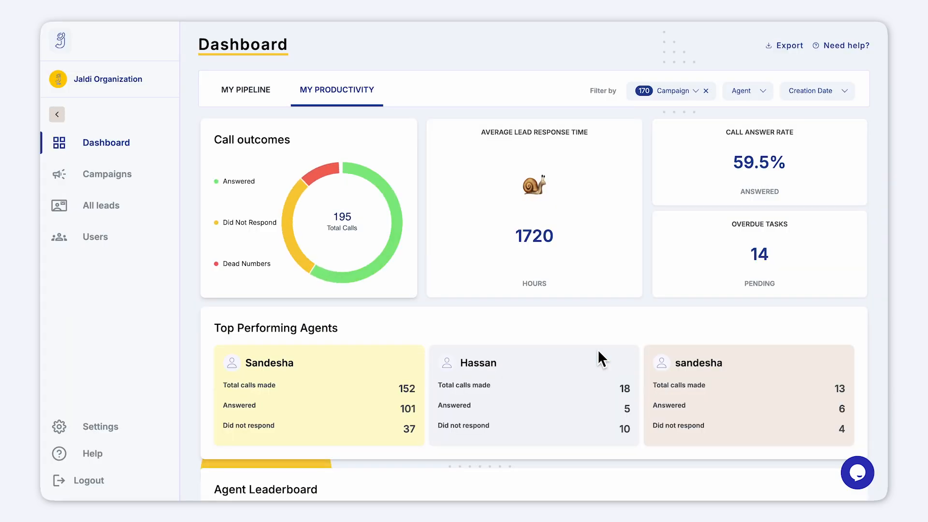
click(762, 96)
scroll(640, 237, down, 1)
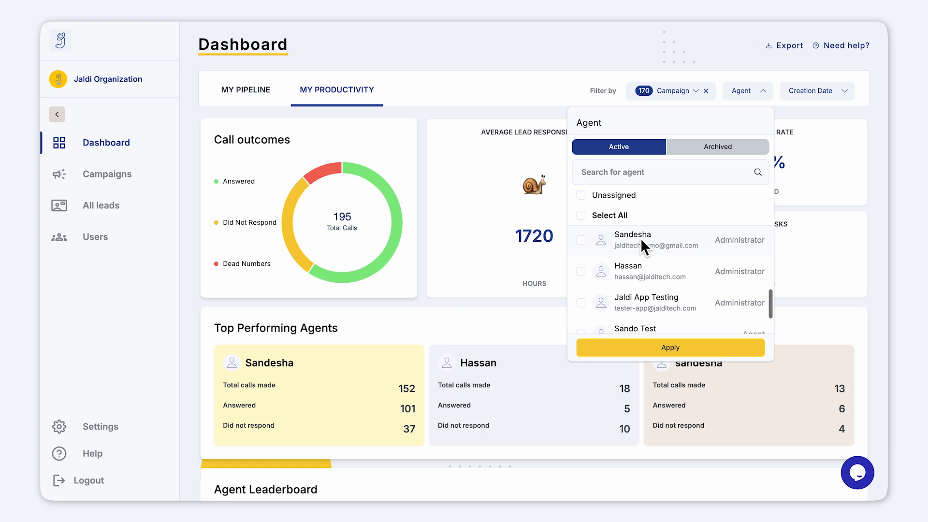
click(617, 242)
click(636, 349)
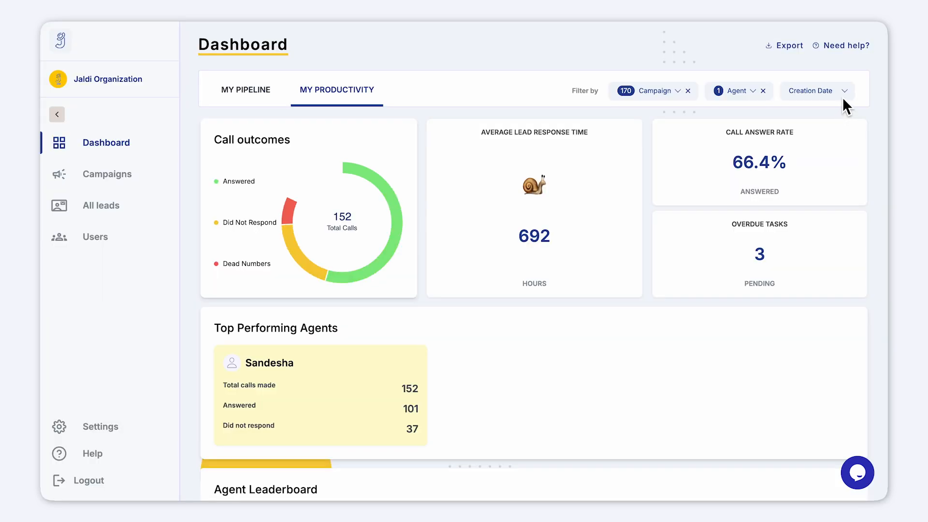
Step: Filter the productivity dashboard by a creation date of This month
click(842, 96)
click(701, 226)
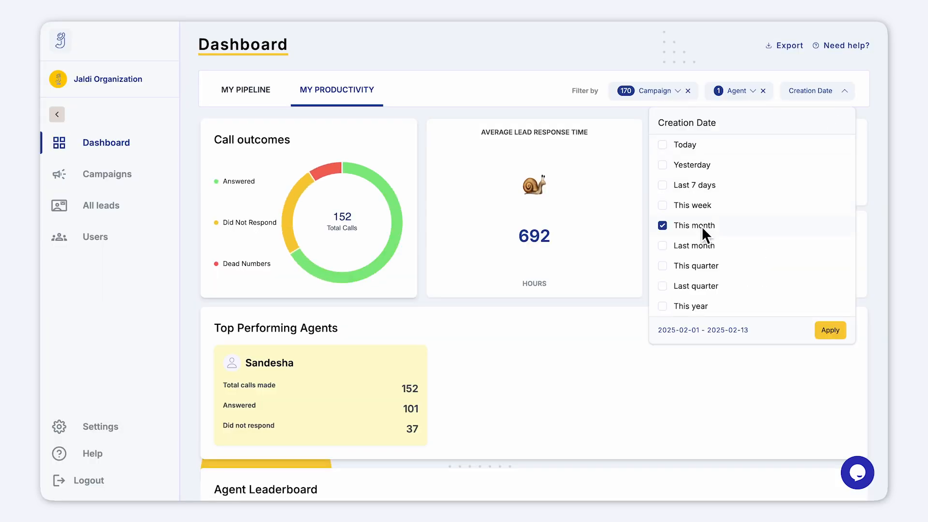
click(828, 331)
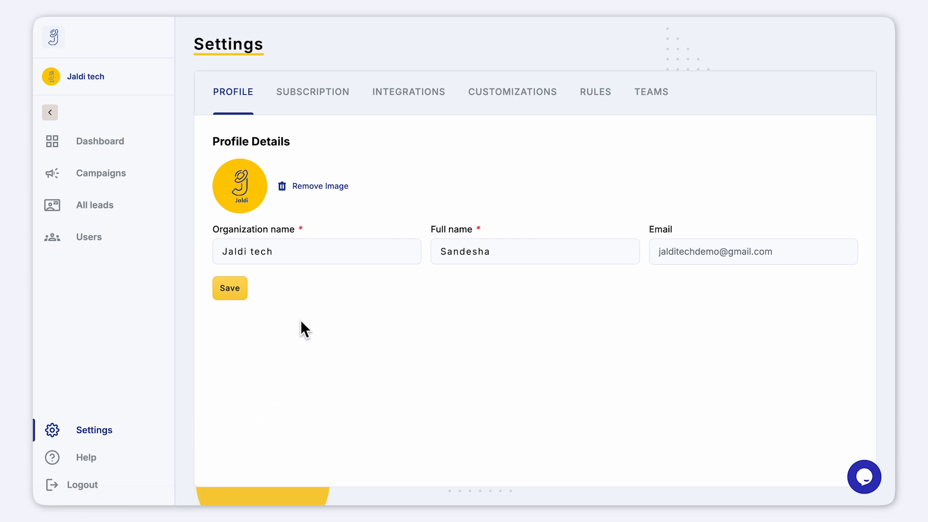
Step: Check the organization name and full name in the profile settings, and save the profile details
click(316, 256)
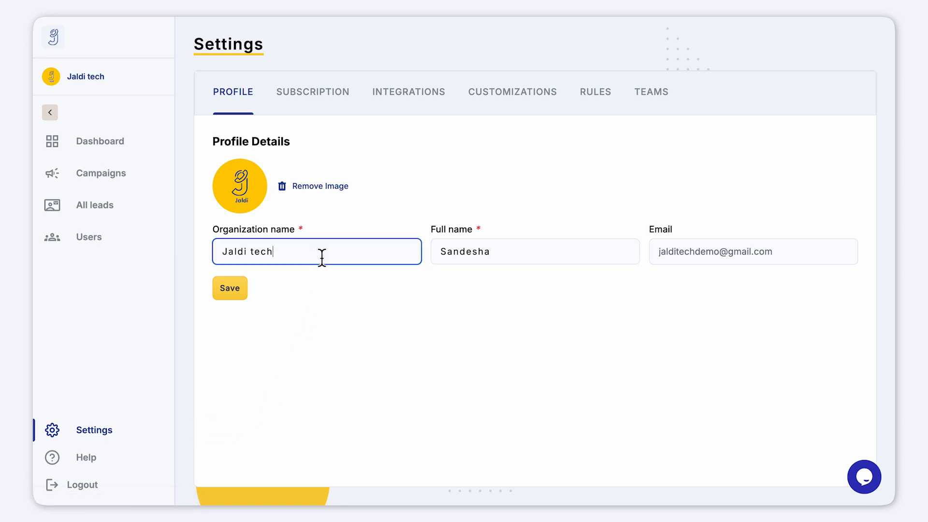
click(535, 252)
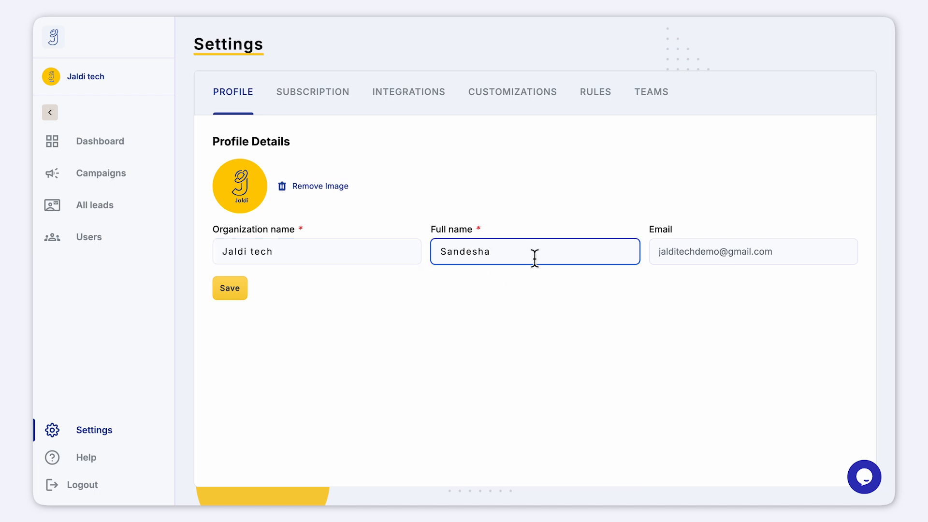
click(239, 298)
Step: Review the organization's subscription details and its management options
click(315, 102)
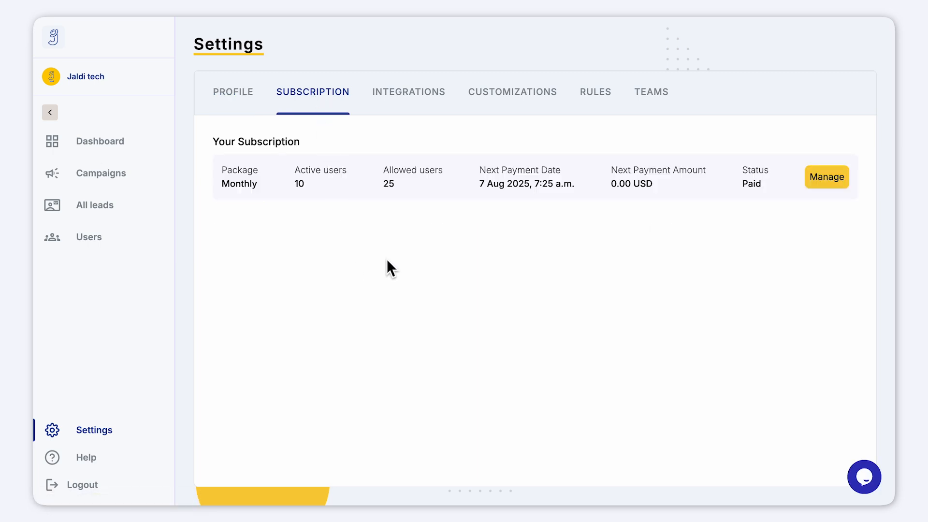
click(833, 190)
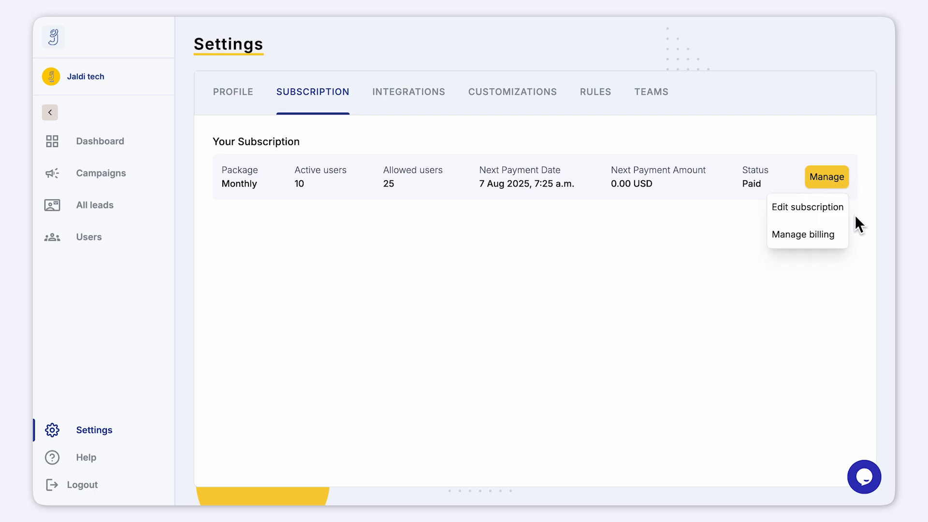
click(841, 189)
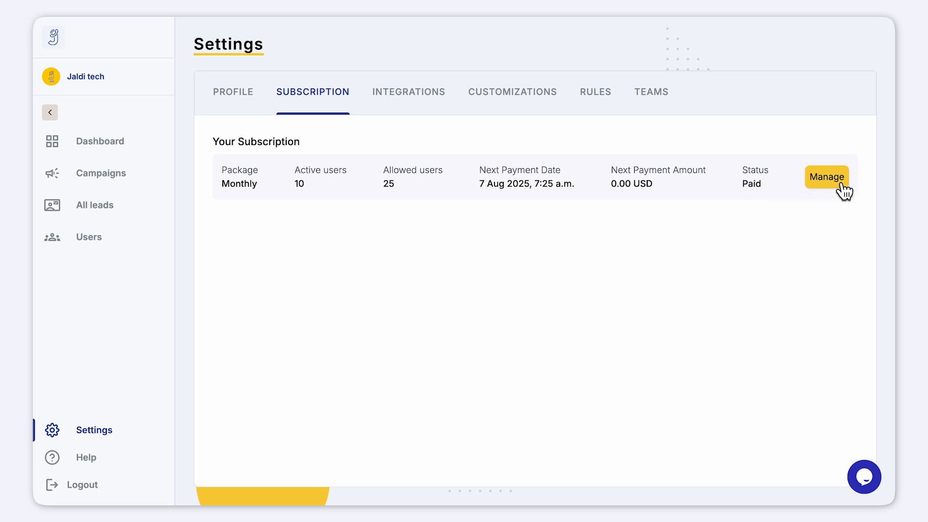
Step: Review the Facebook and TikTok integrations with their connected pages and ad accounts
click(434, 99)
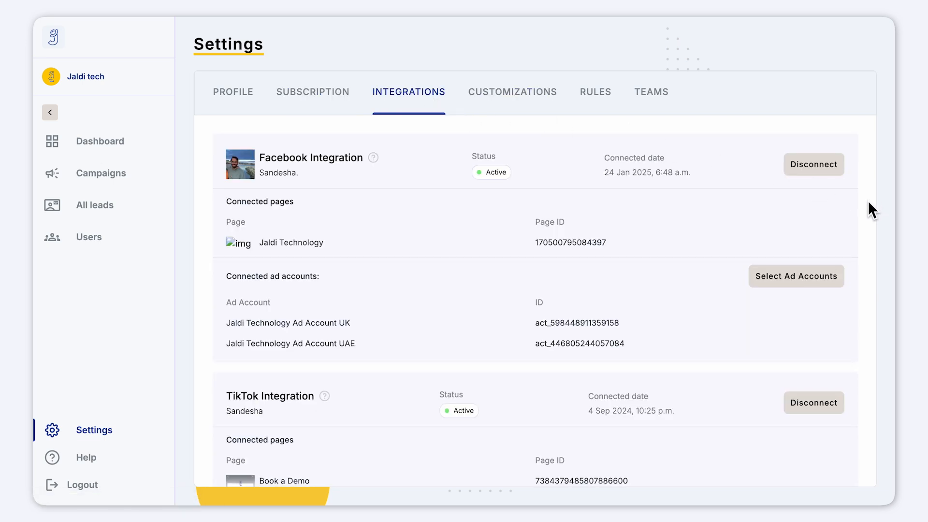
scroll(865, 206, down, 7)
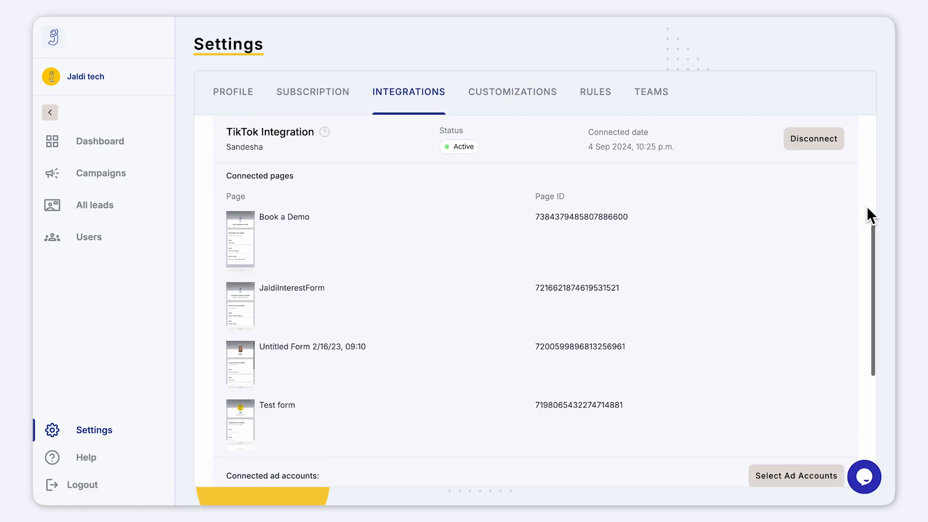
scroll(867, 208, down, 4)
scroll(867, 208, up, 1)
scroll(867, 209, up, 8)
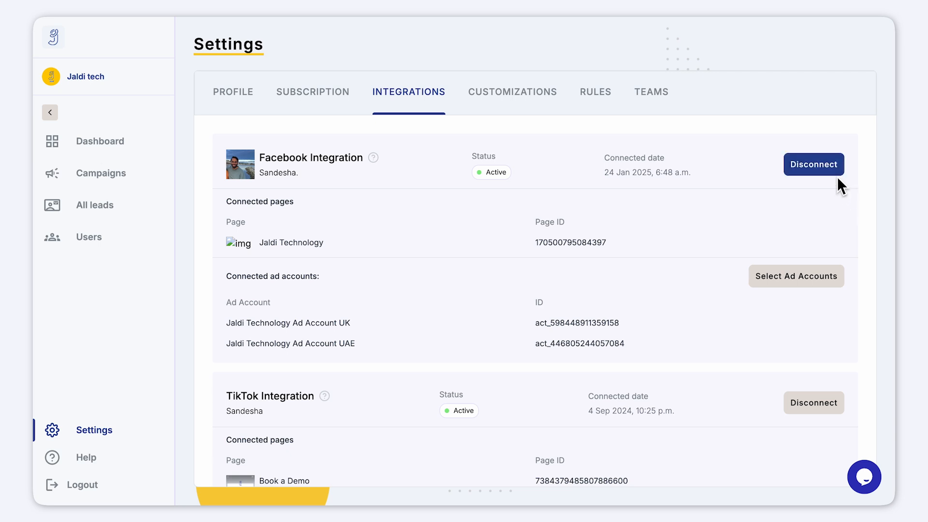
Step: View the organization's teams and the details of the Dubai Habtoor 2025 team
click(658, 102)
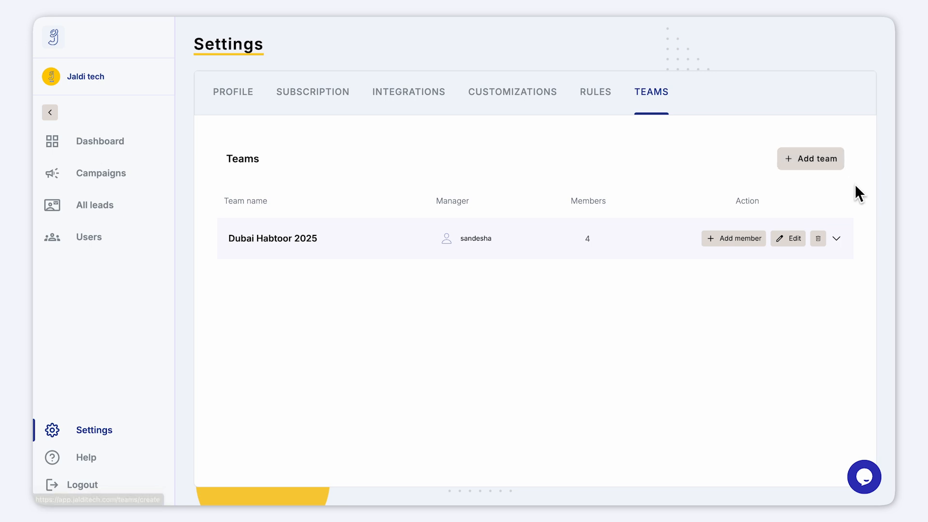
click(836, 239)
click(836, 239)
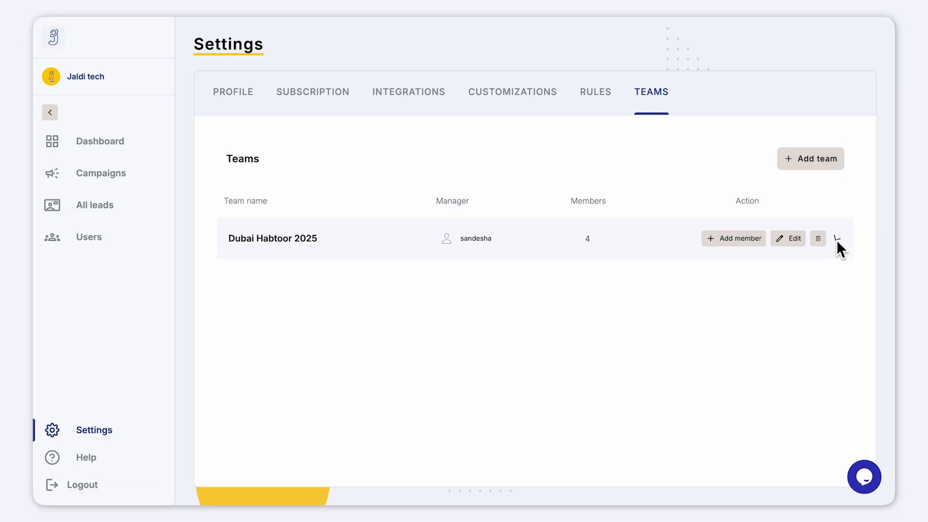
Step: Review the custom fields in the customization settings and the option to create a field
click(521, 102)
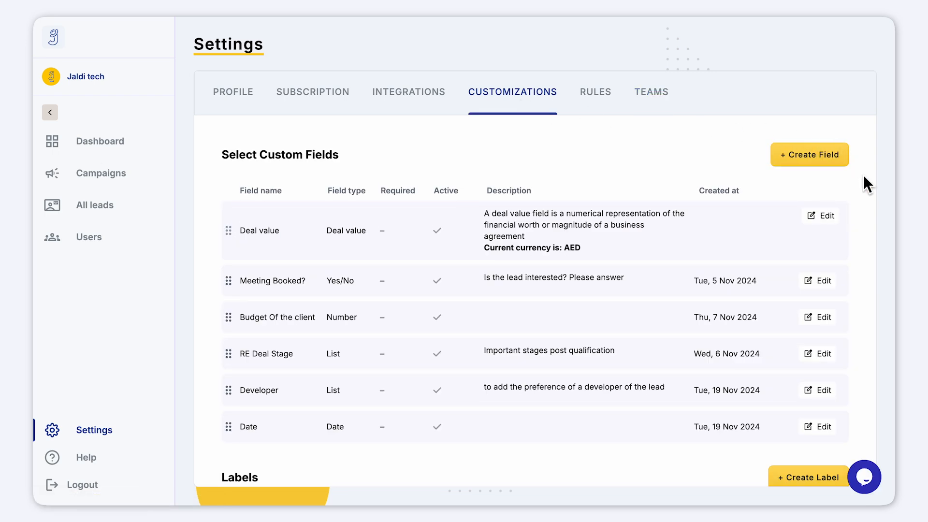
scroll(863, 175, down, 1)
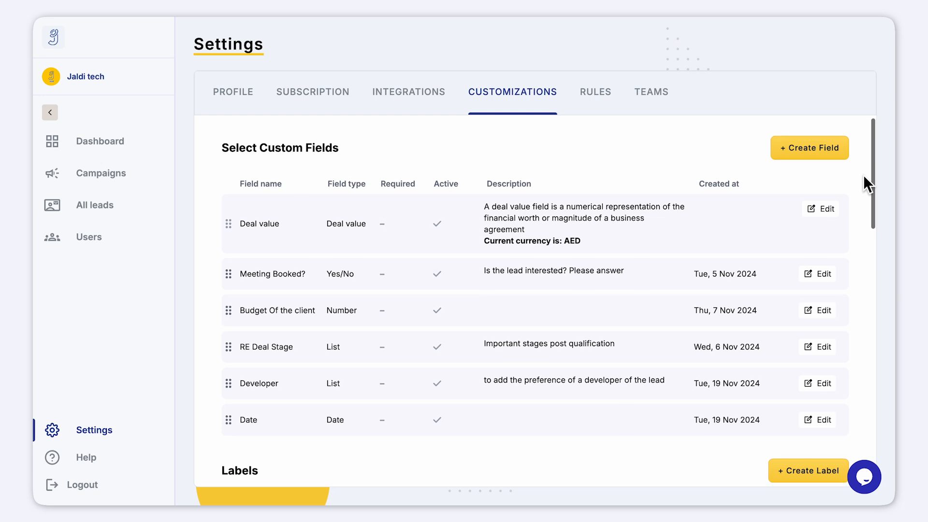
click(841, 156)
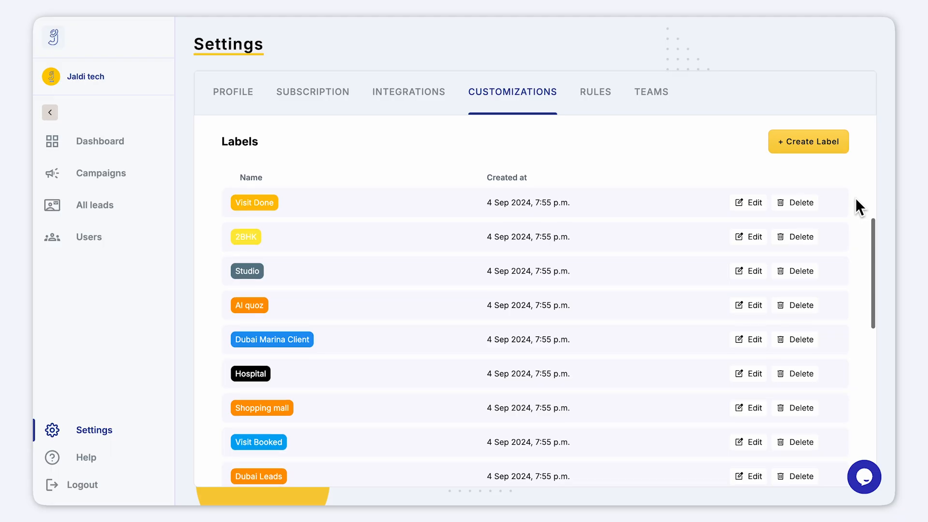
Step: Create a lime green label named albarsha 3 and check it in the labels list
click(832, 150)
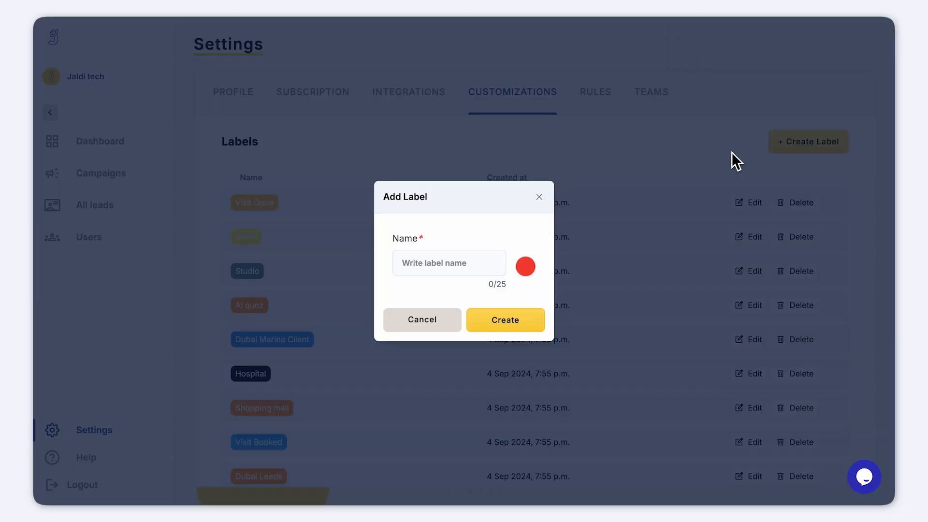
click(453, 256)
text(al)
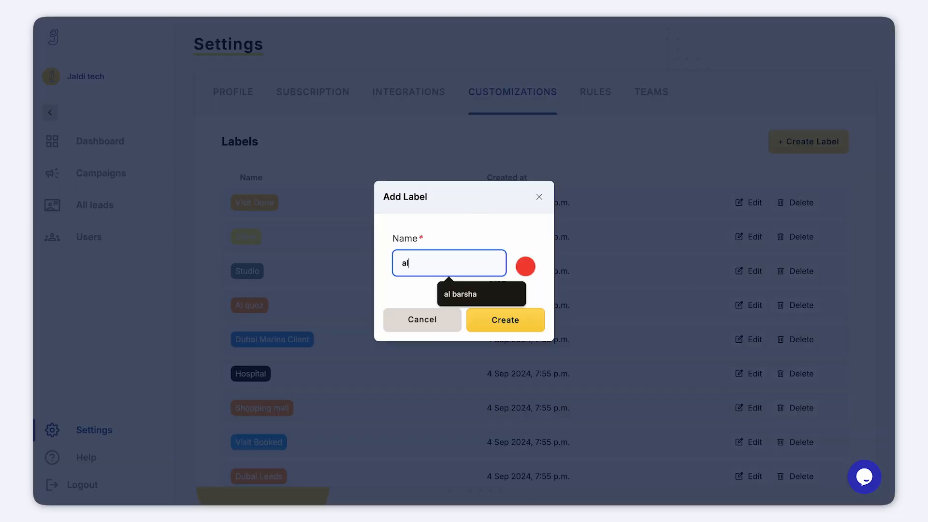
text(barsha 5)
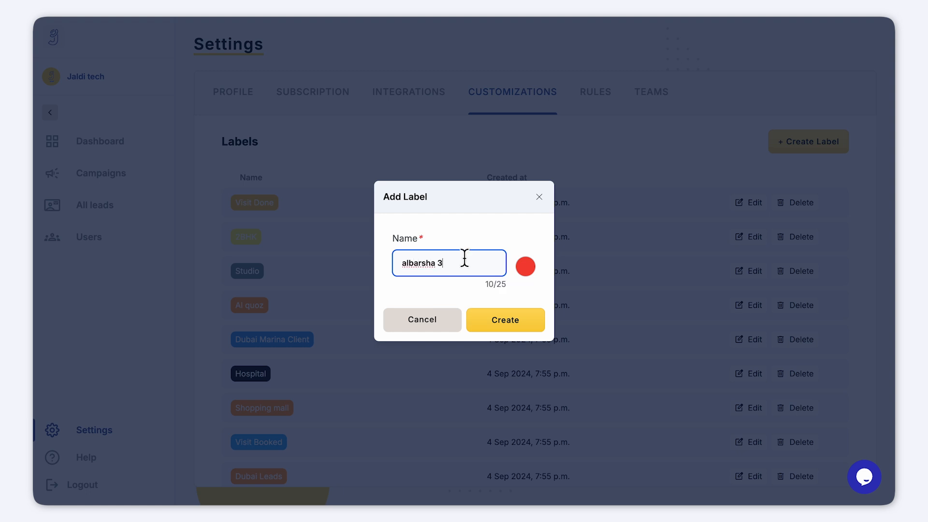
click(525, 269)
click(516, 263)
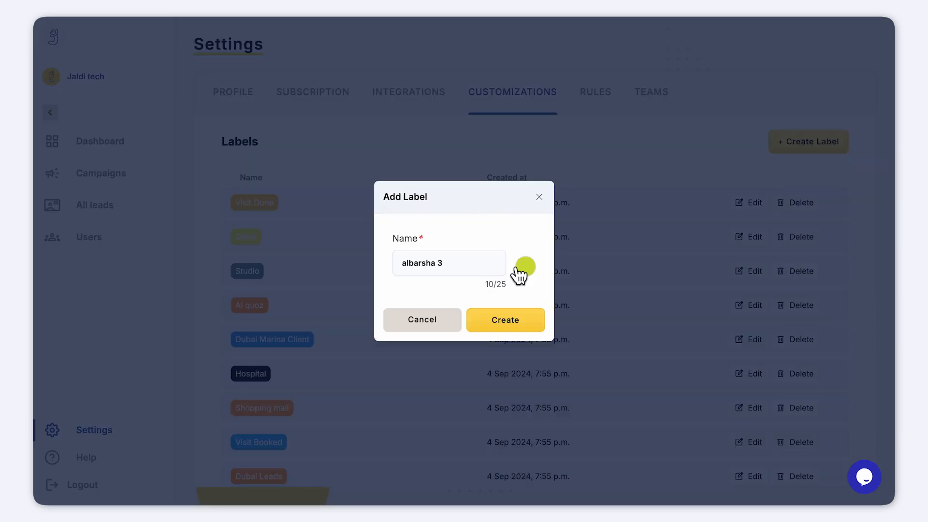
click(516, 320)
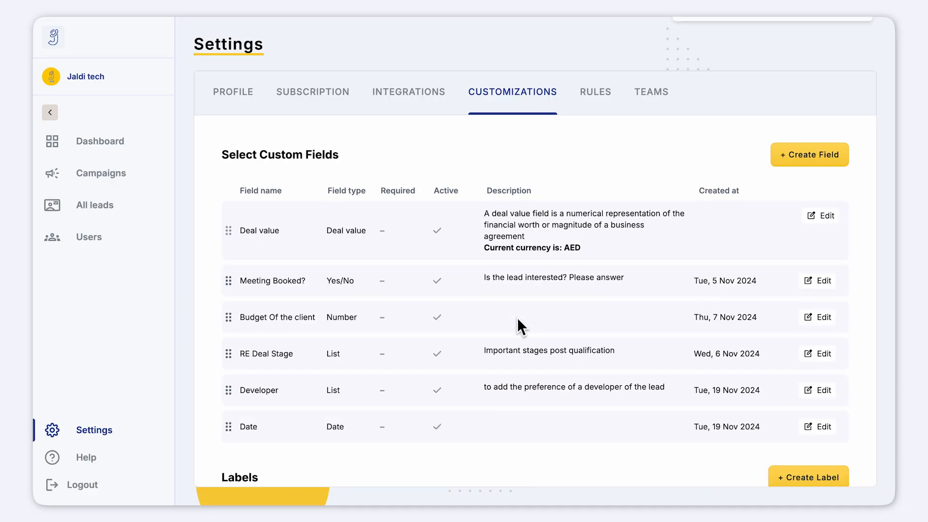
scroll(835, 375, down, 15)
scroll(835, 375, down, 1)
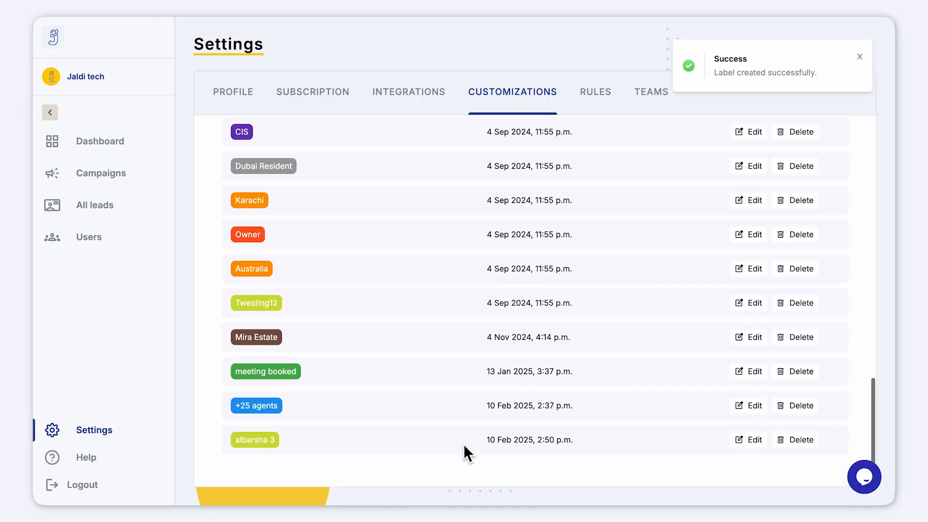
scroll(508, 274, up, 10)
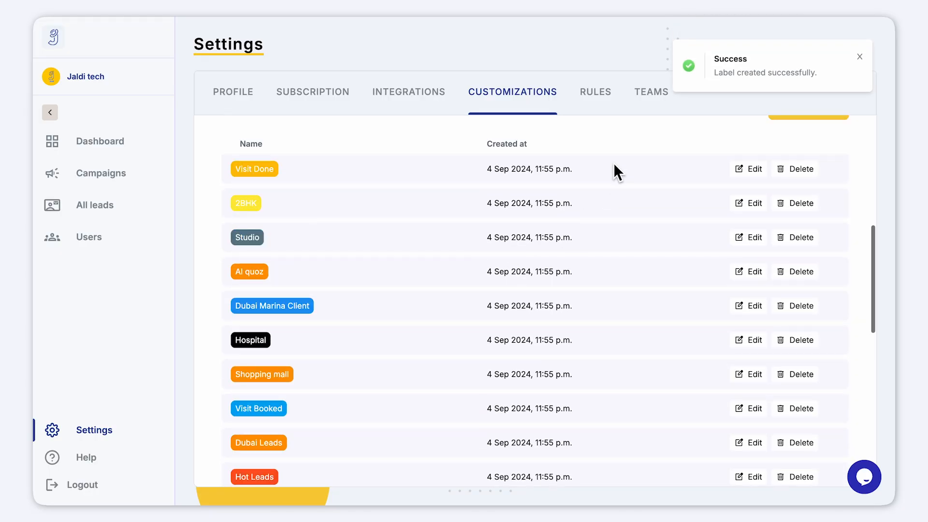
Step: Open the working hours in the rules settings for editing, save them and confirm the routing change
click(601, 100)
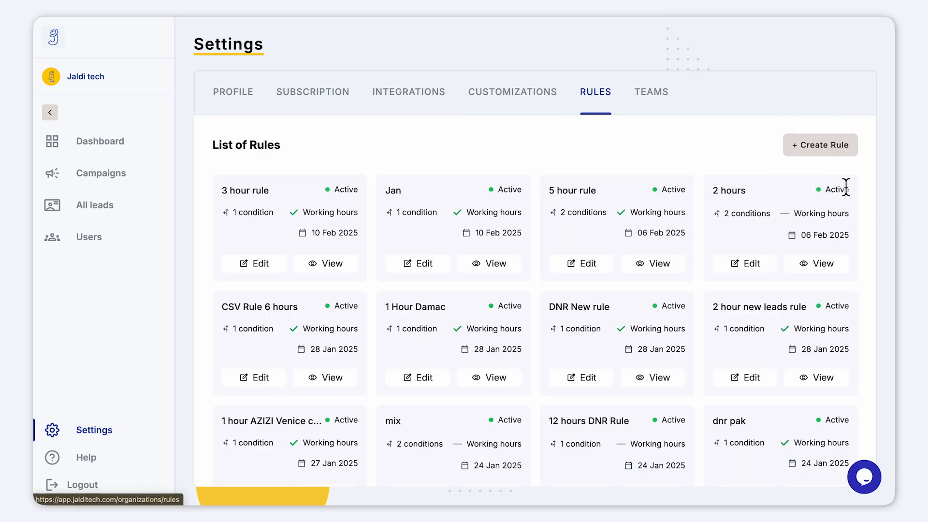
scroll(865, 213, down, 10)
scroll(864, 209, down, 4)
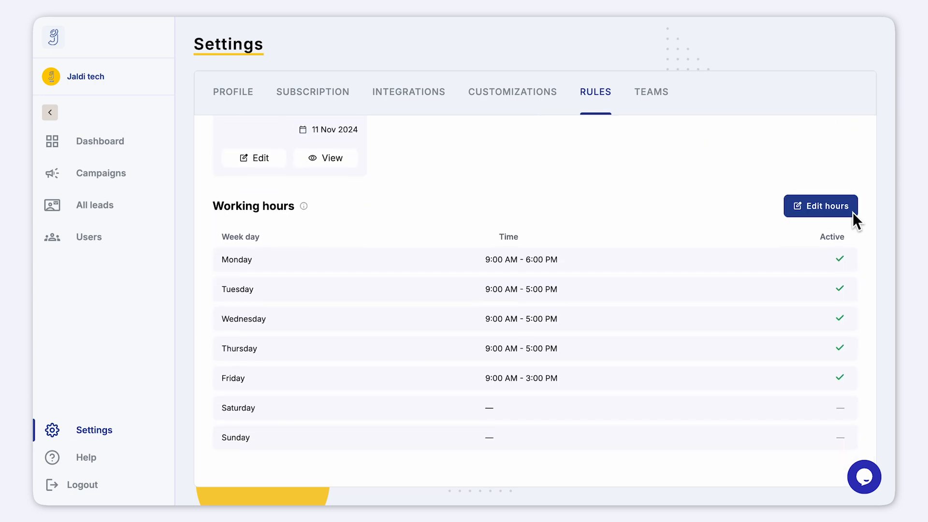
click(852, 212)
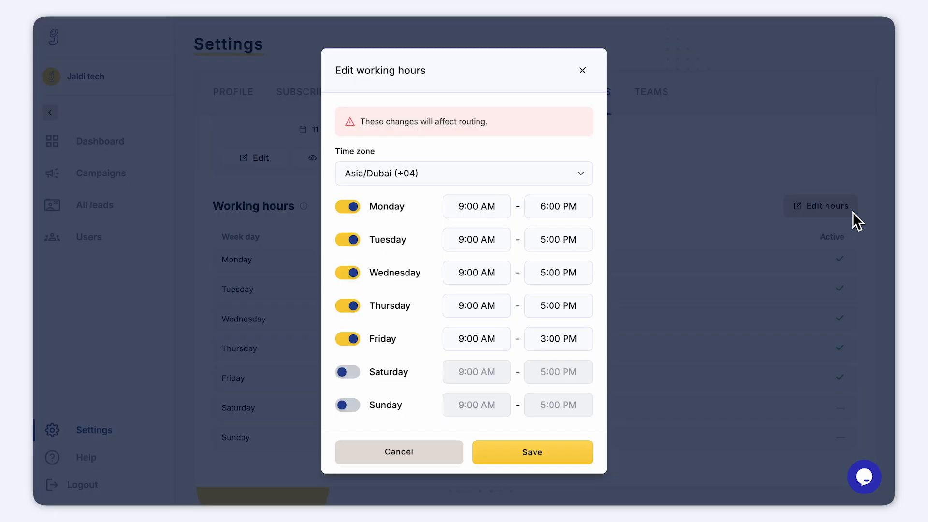
click(553, 449)
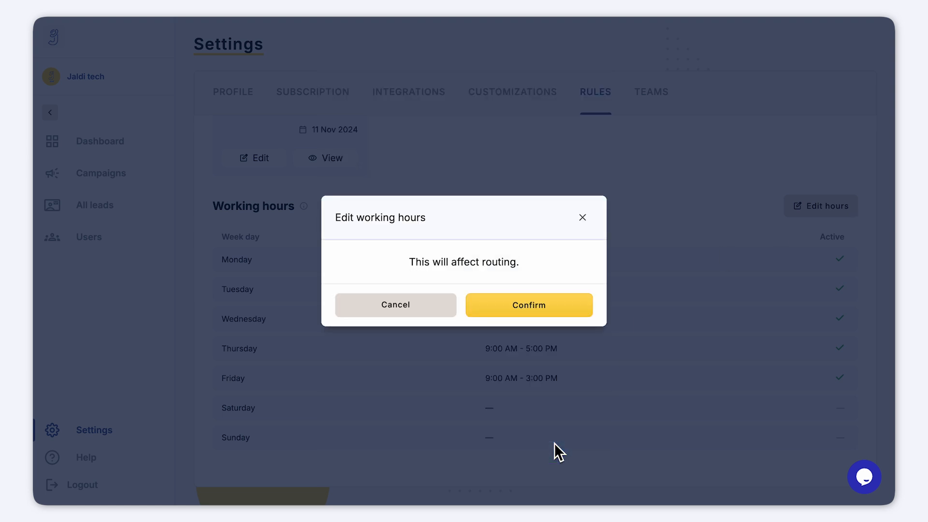
click(567, 313)
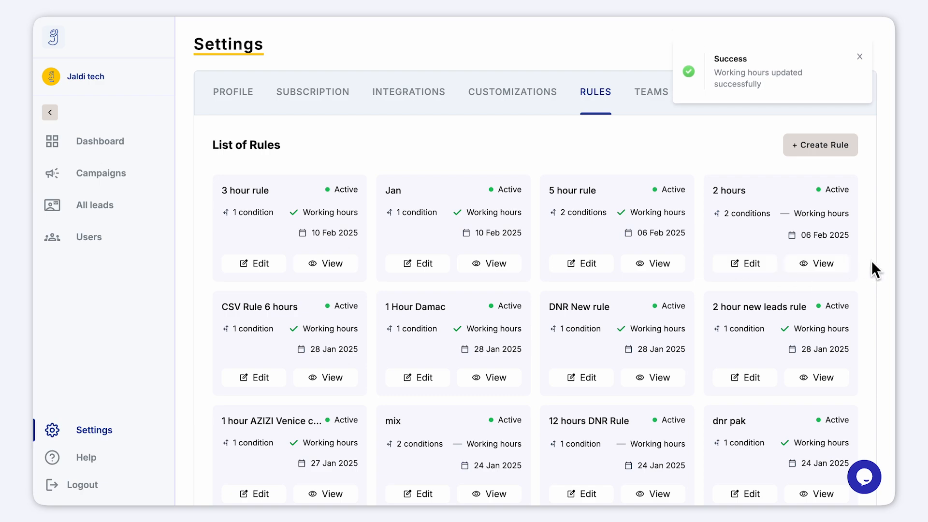
Step: Start a new rule named 5 hour rule barsha and base it on working hours
scroll(873, 256, down, 10)
scroll(873, 253, up, 10)
click(837, 164)
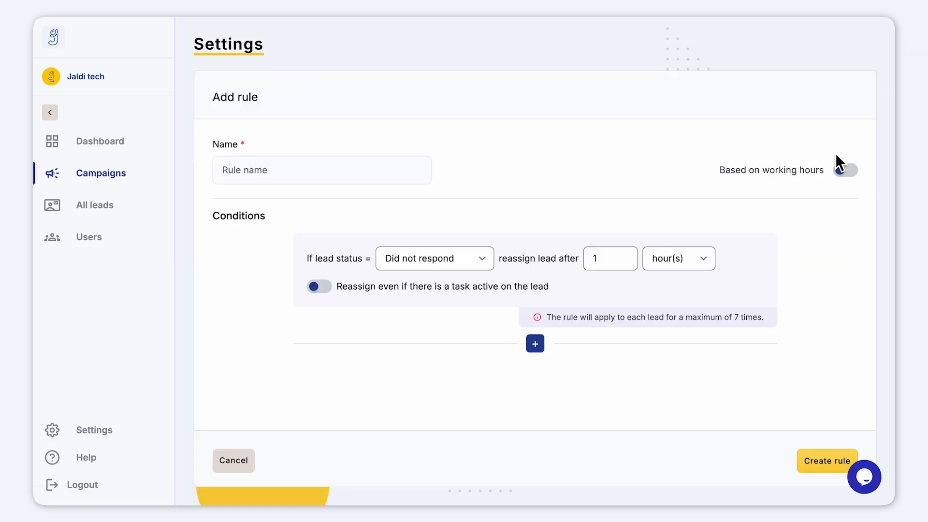
click(321, 169)
text(5 hour rule barsha)
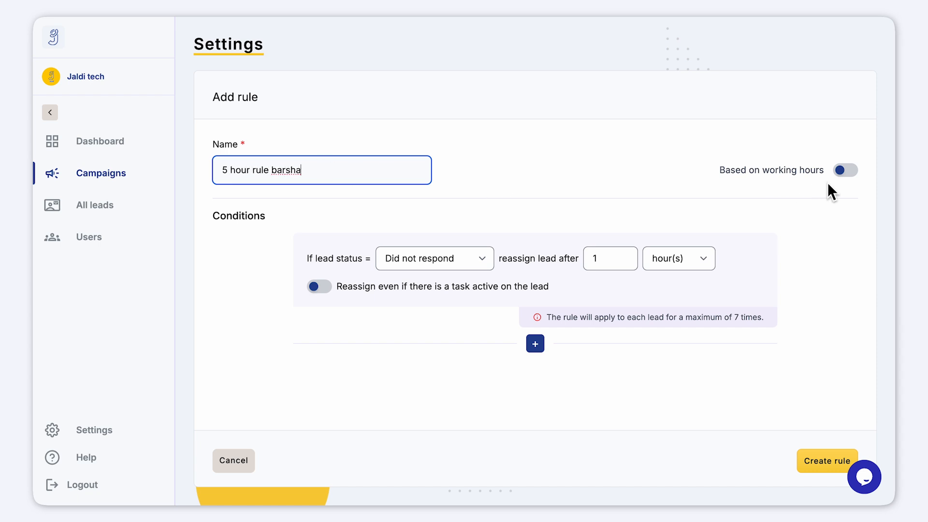
click(843, 170)
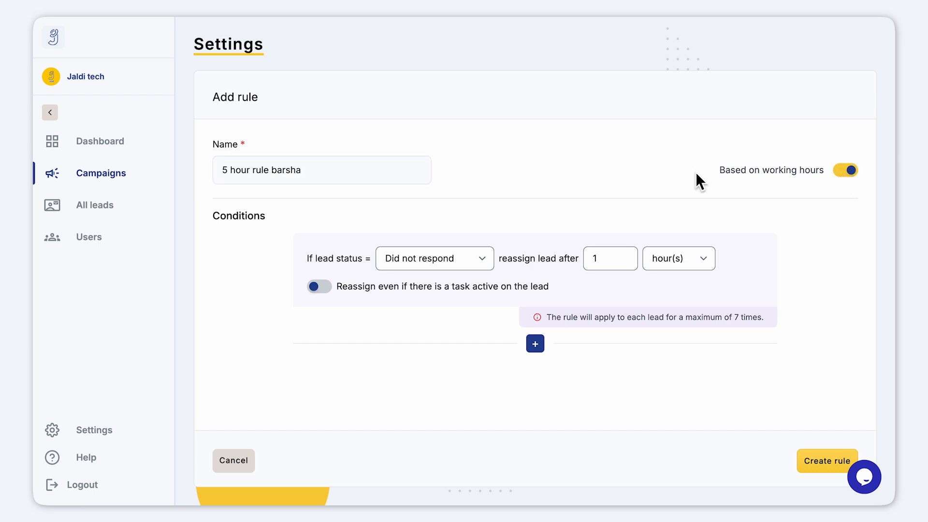
Step: Set the rule's condition to reassign leads with the status Not contacted after 5 hours
click(624, 255)
double_click(625, 255)
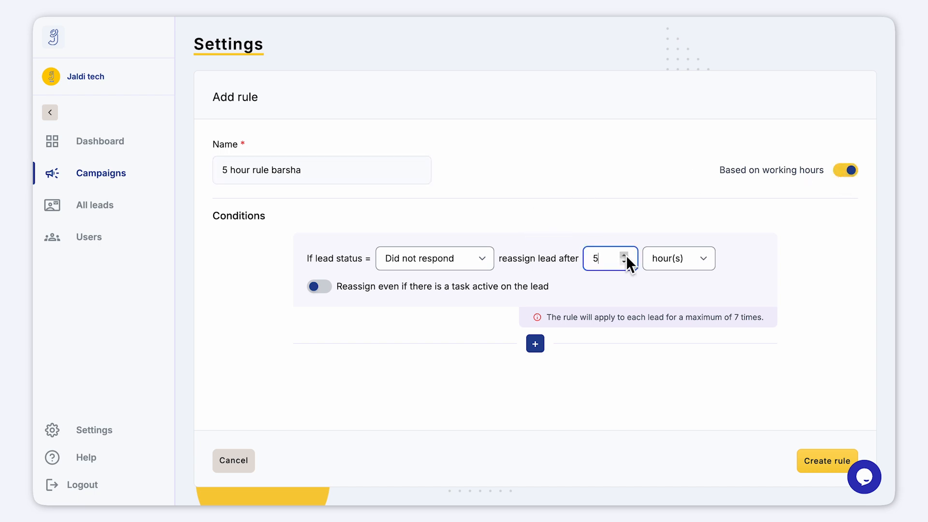
click(482, 261)
click(477, 274)
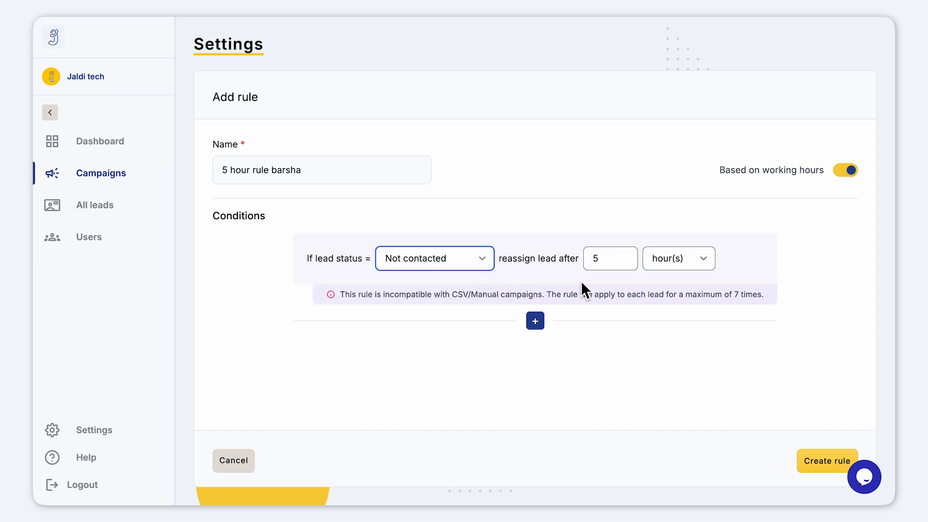
Step: Create the rule and individually select the erge campaign to associate with it
click(816, 475)
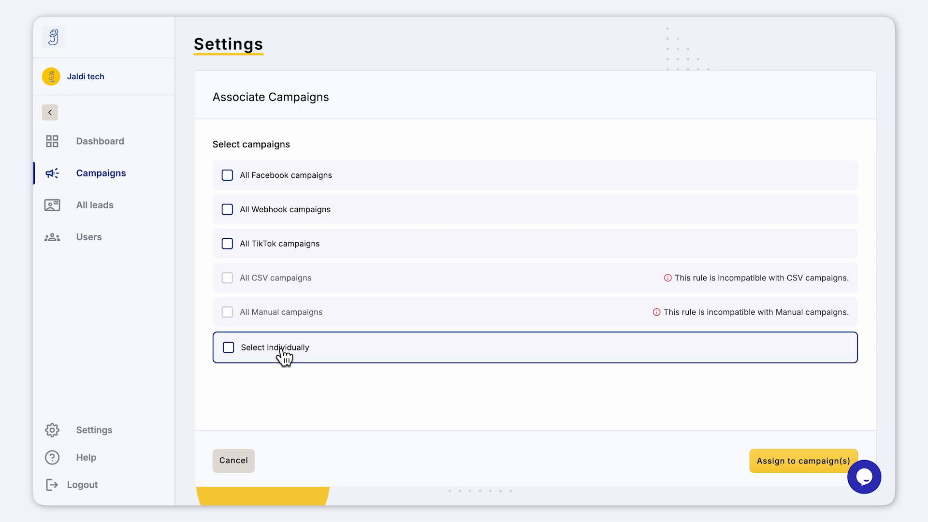
click(233, 349)
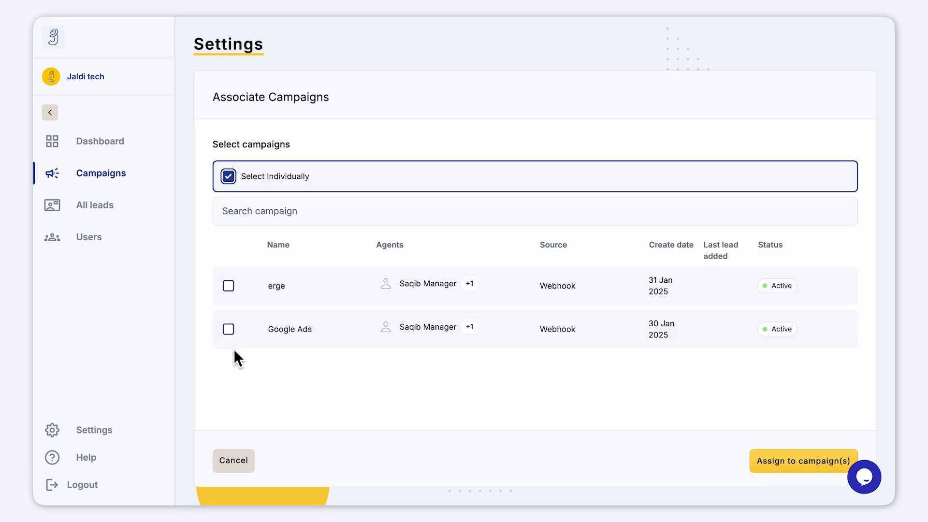
click(228, 288)
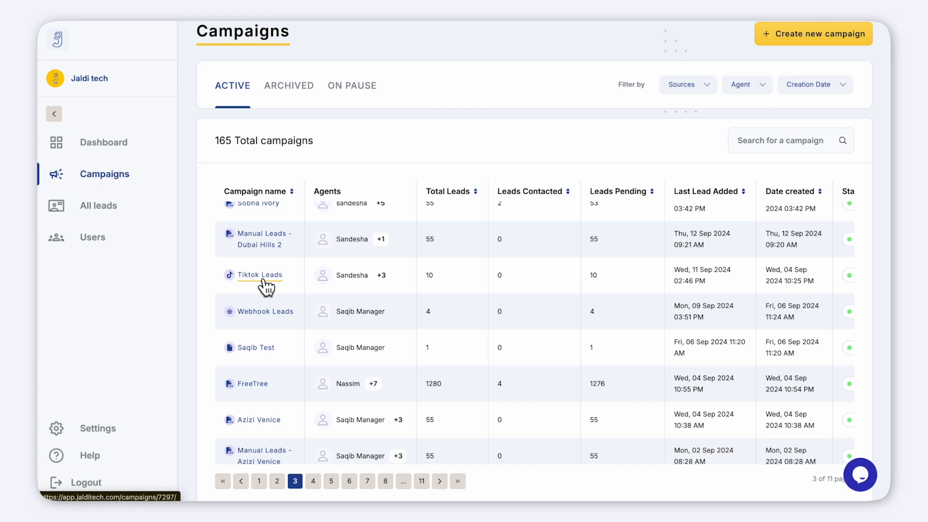
Step: Add the reassignment rule 5 hour rule barsha to the Tiktok Leads campaign
click(261, 276)
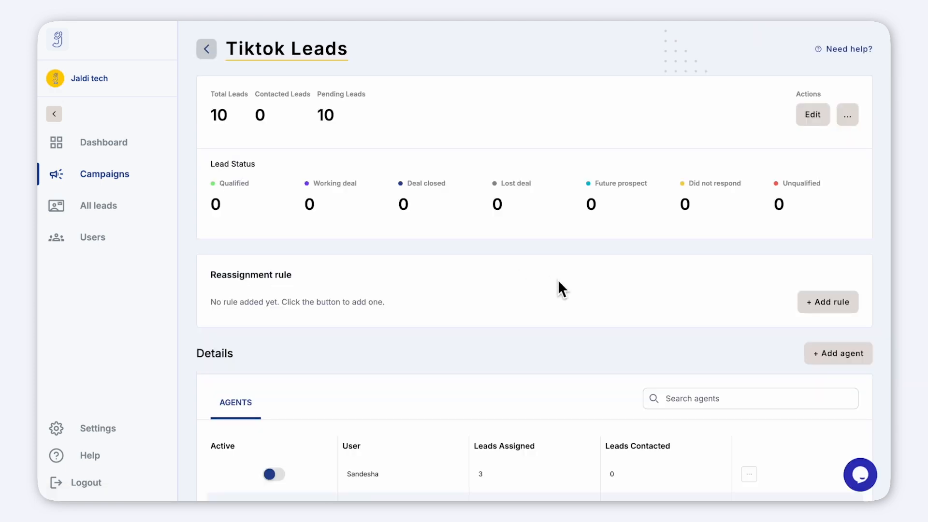
click(829, 304)
click(425, 202)
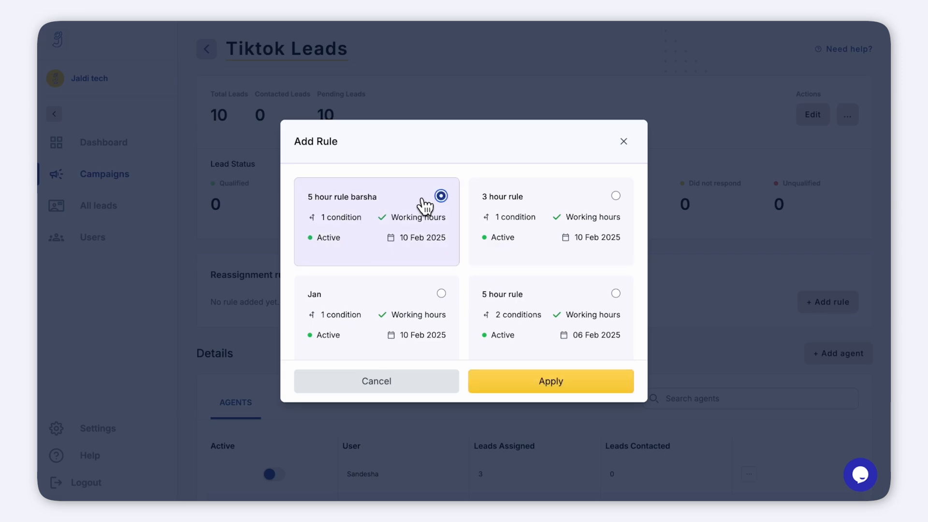
click(538, 386)
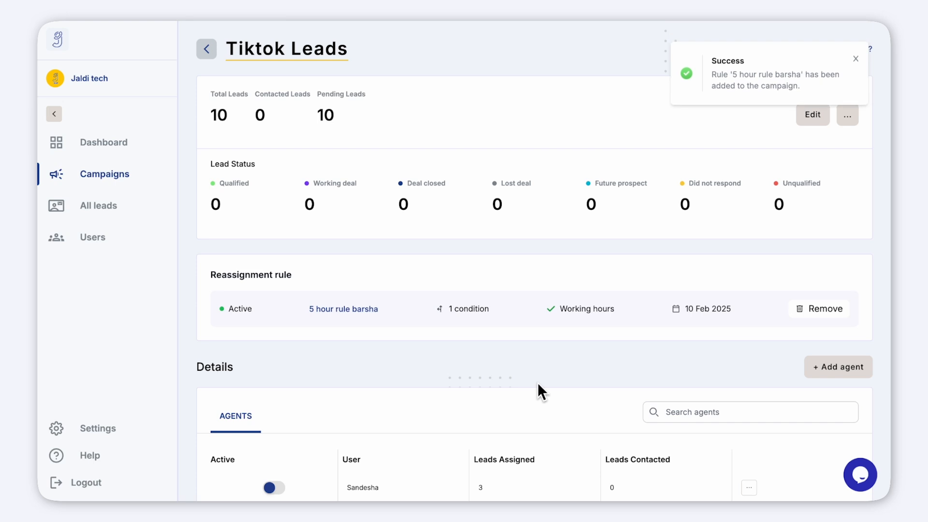
scroll(537, 381, down, 1)
scroll(538, 382, up, 1)
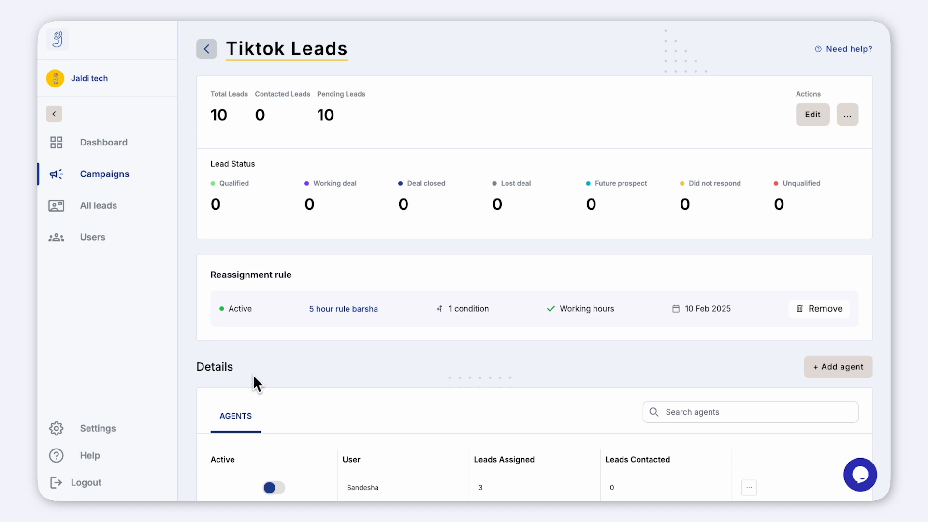
Step: Open the help documentation and look over the Quick Start Guide article
click(120, 460)
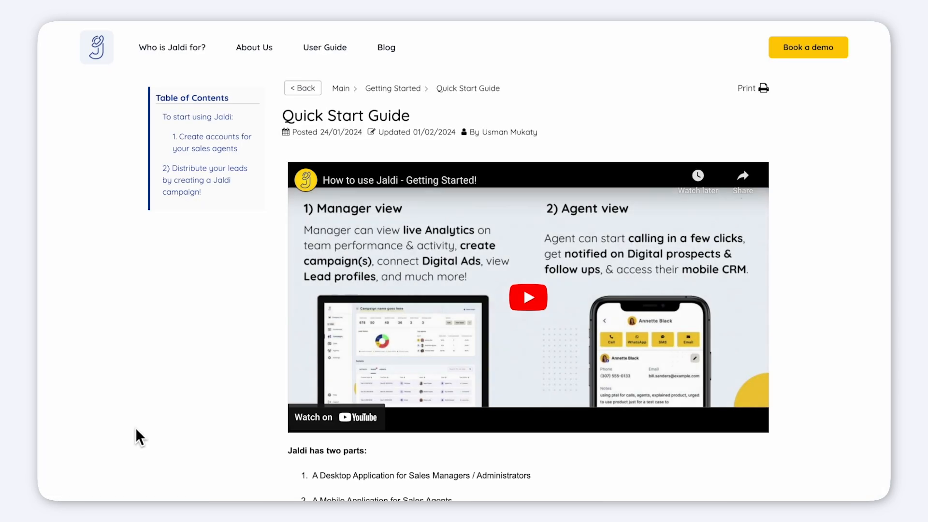
scroll(133, 427, down, 10)
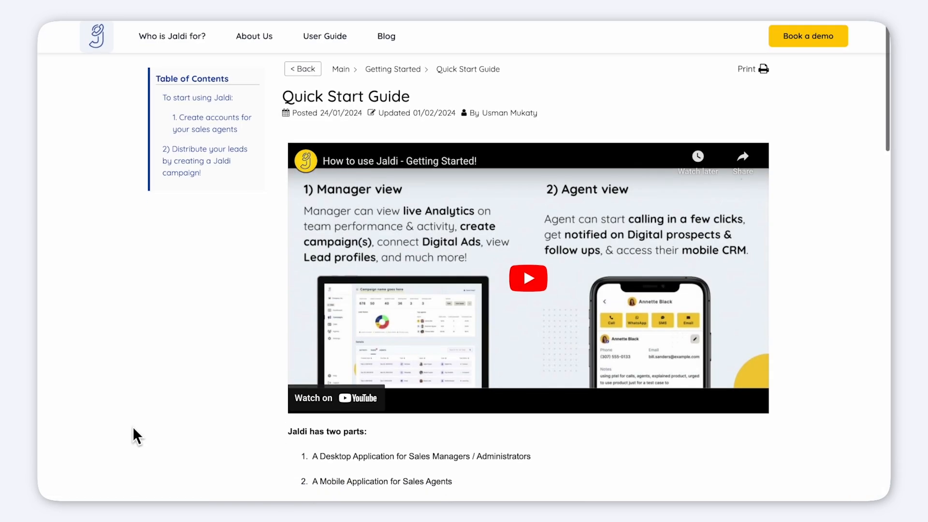
scroll(132, 426, up, 10)
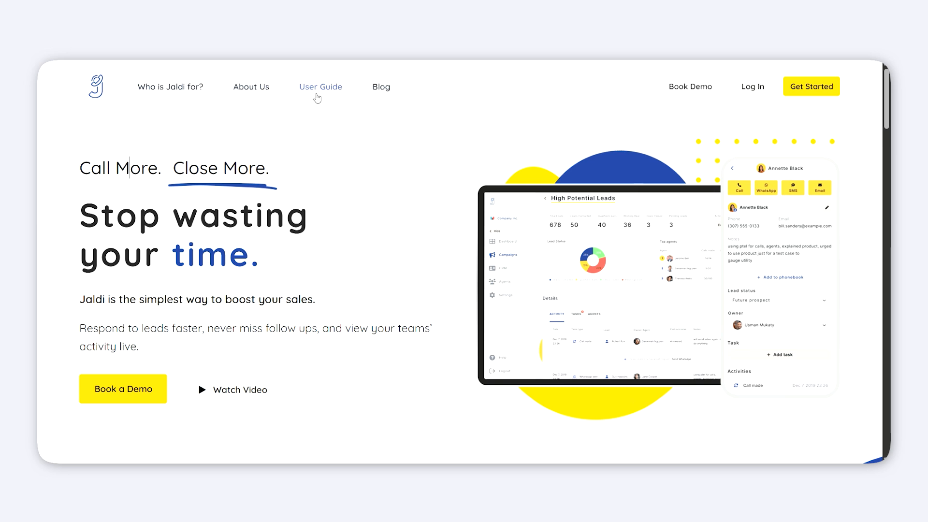
Step: Open the User Guide on the Jaldi website and look through its article categories, from Getting Started to Custom Fields and Popular Articles
click(312, 96)
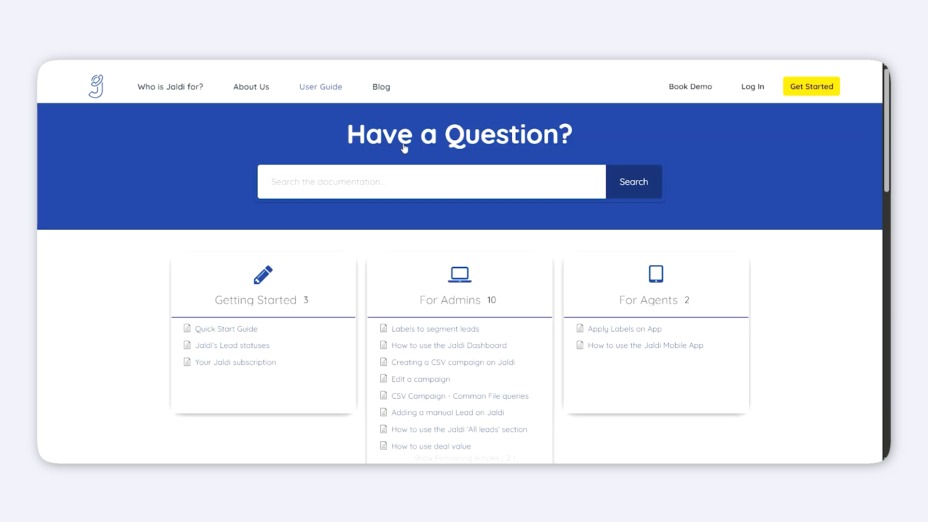
scroll(696, 161, down, 1)
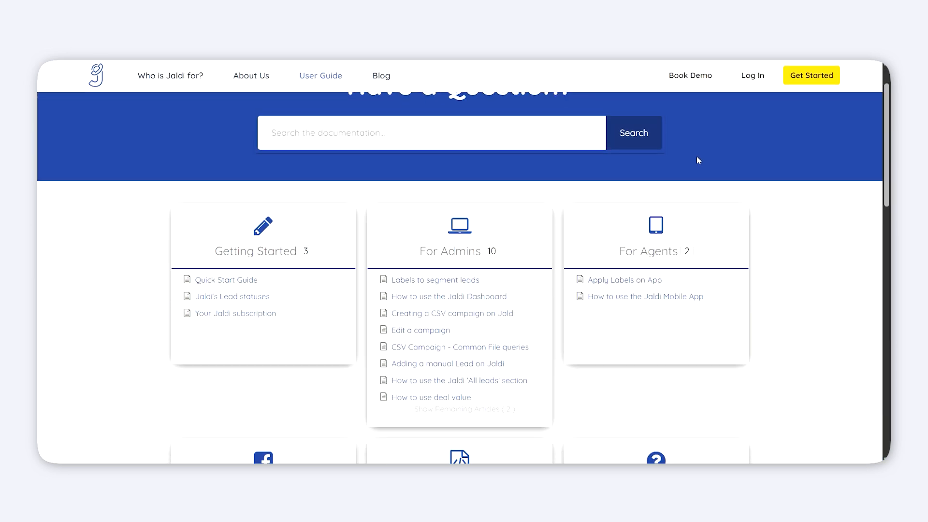
scroll(697, 153, down, 1)
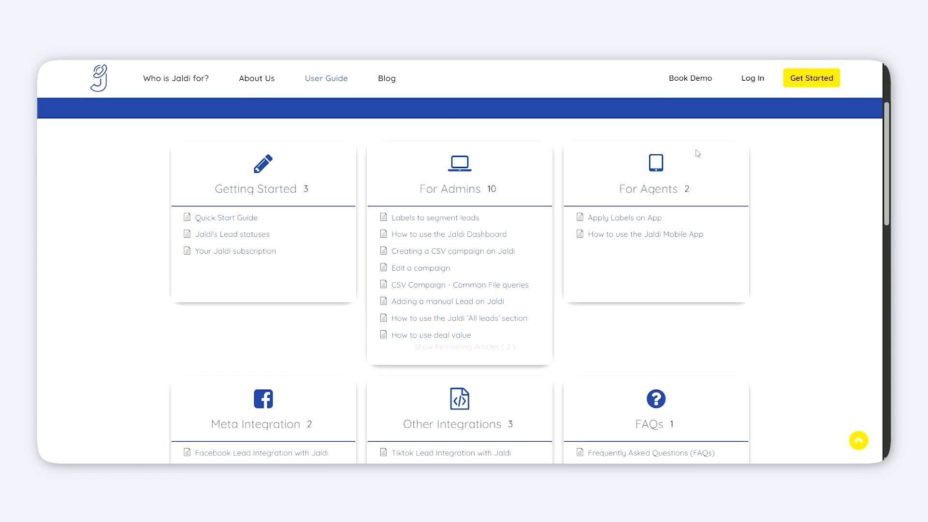
scroll(698, 153, down, 1)
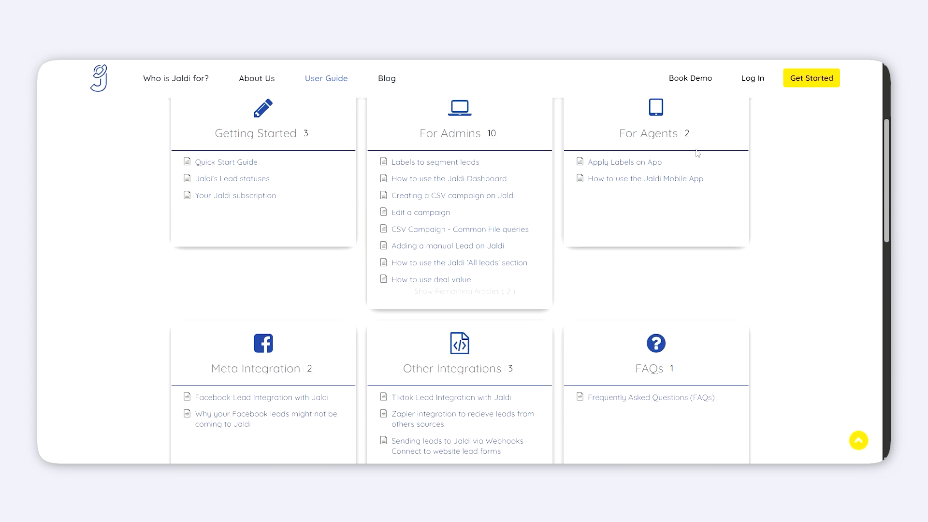
scroll(697, 152, down, 1)
scroll(698, 152, down, 1)
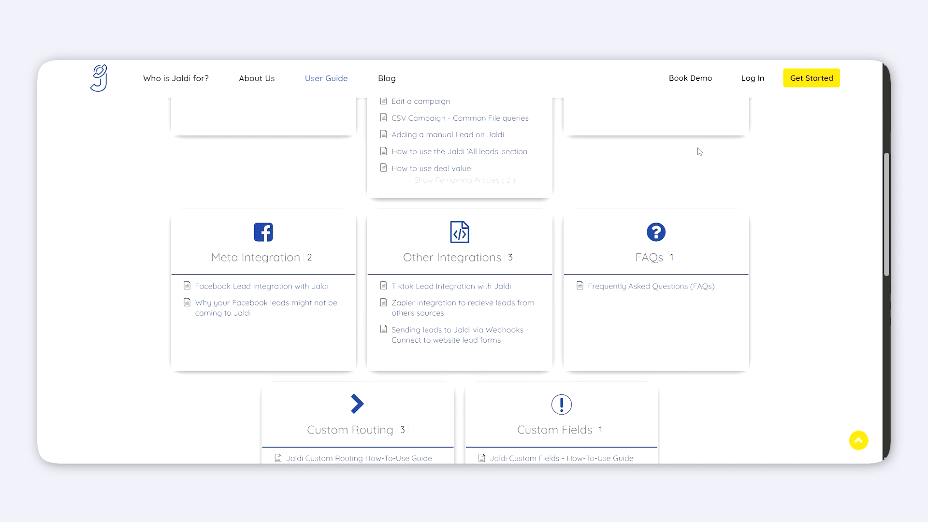
scroll(697, 148, down, 1)
scroll(697, 148, down, 1)
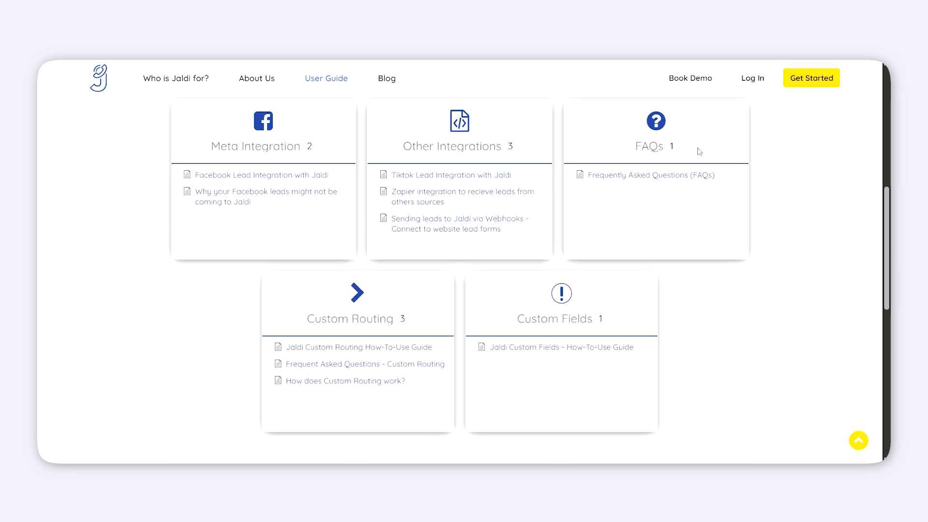
scroll(697, 151, down, 1)
scroll(697, 151, down, 1)
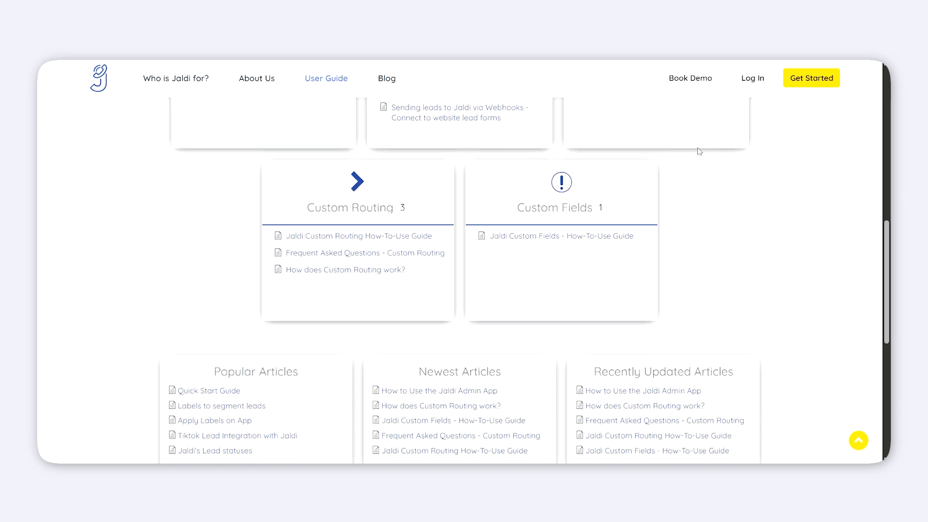